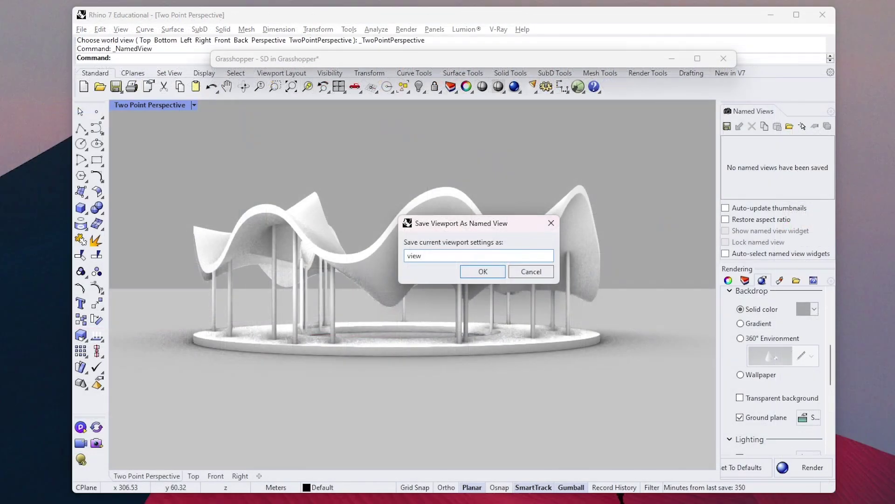
Save the current two-point perspective viewport as the named view "view1" and start the image generation in the Grasshopper definition
{"action": "type", "text": "1"}
{"action": "left_click", "coordinate": [496, 275]}
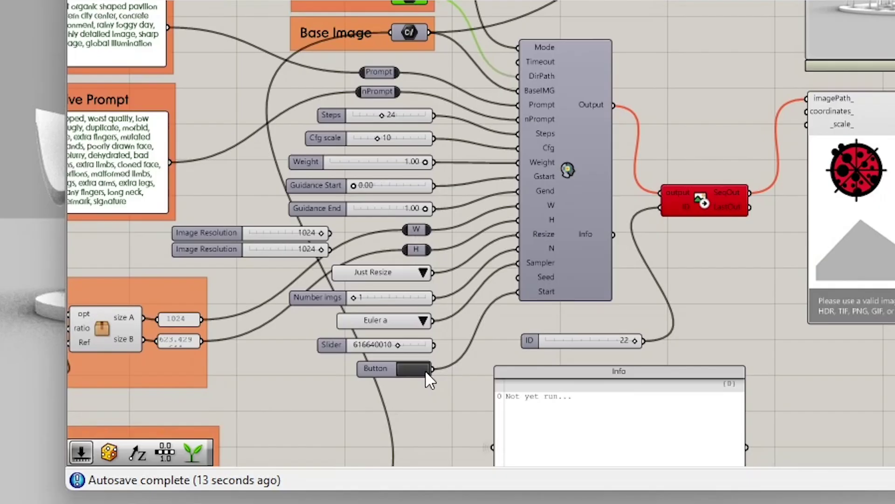
{"action": "left_click", "coordinate": [426, 373]}
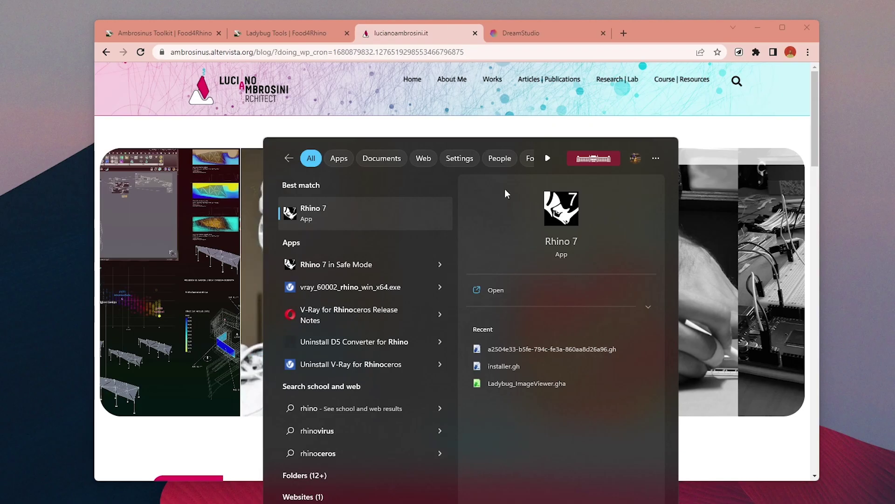
Launch Rhino 7 as administrator from the Windows search results
{"action": "right_click", "coordinate": [340, 209]}
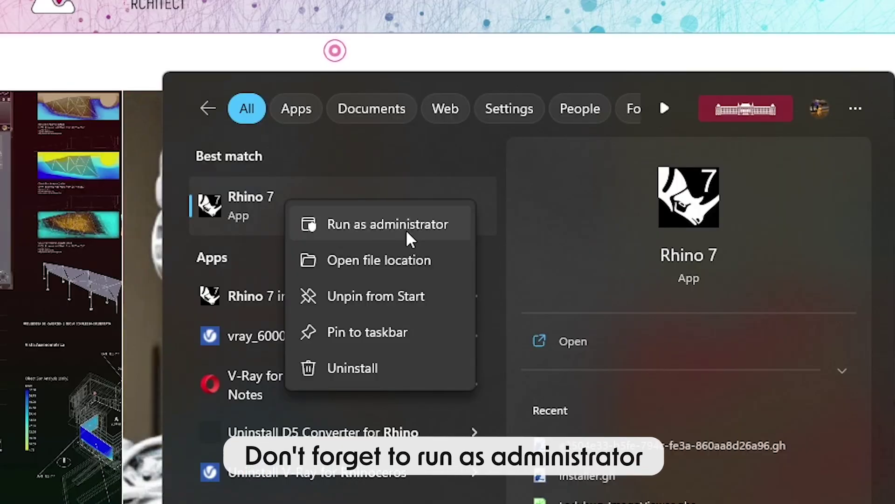
{"action": "left_click", "coordinate": [405, 228]}
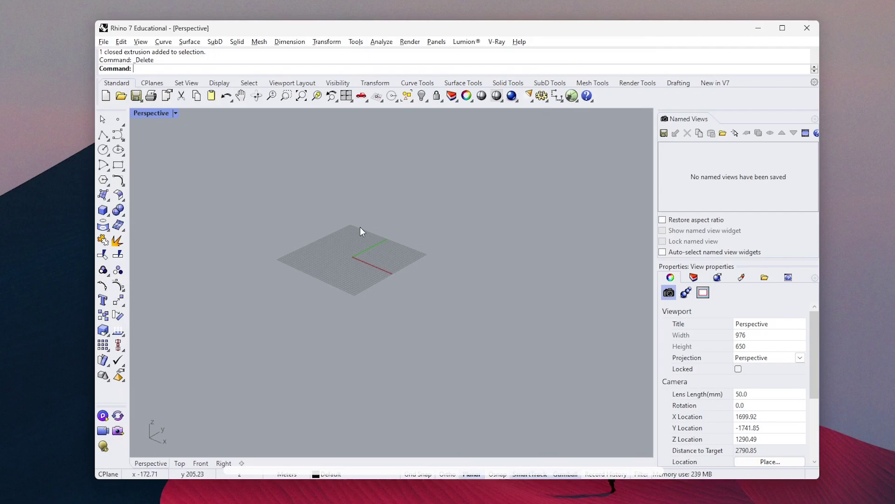
{"action": "scroll", "coordinate": [362, 231], "scroll_direction": "up", "scroll_amount": 3}
{"action": "right_click_drag", "start_coordinate": [362, 231], "coordinate": [444, 257]}
{"action": "scroll", "coordinate": [455, 279], "scroll_direction": "up", "scroll_amount": 4}
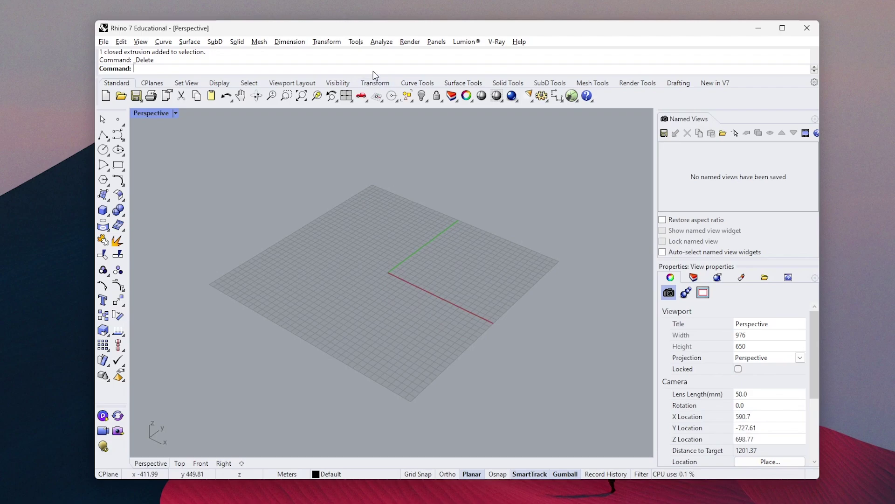
Run the PackageManager command, search the online packages for "ambro" and select Ambrosinus-Toolkit
{"action": "type", "text": "PackageManager"}
{"action": "key", "text": "Return"}
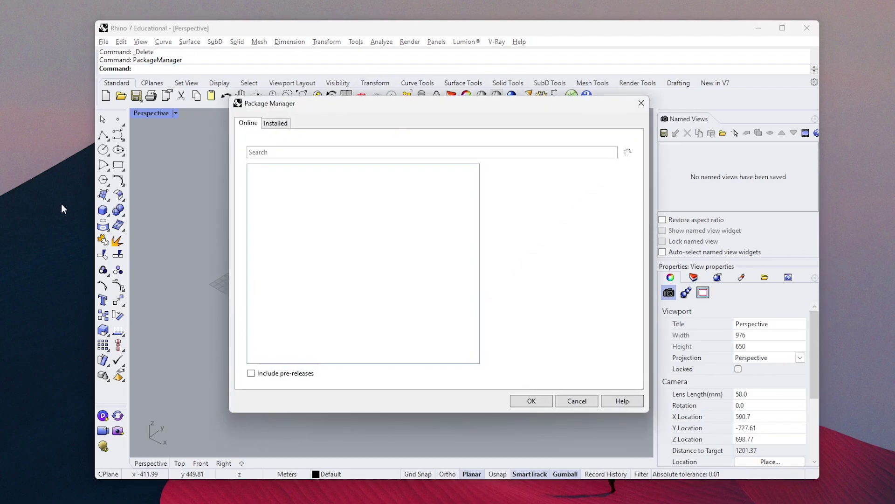
{"action": "left_click", "coordinate": [331, 152]}
{"action": "type", "text": "ambro"}
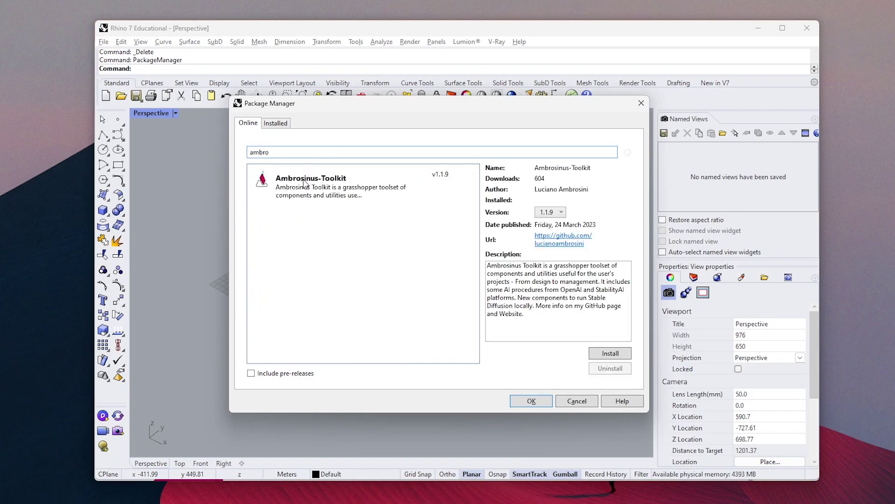
{"action": "left_click", "coordinate": [291, 191]}
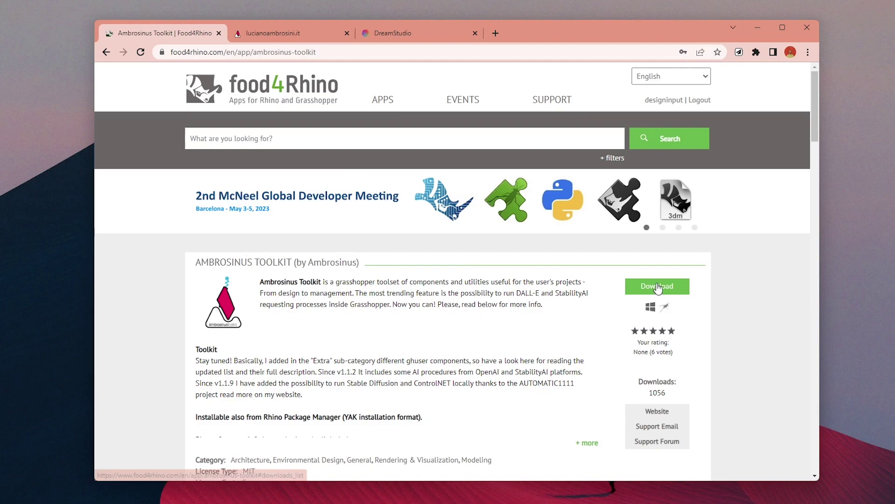
Go to the Ambrosinus Toolkit downloads on Food4Rhino in the browser, and open the file commands in Grasshopper
{"action": "left_click", "coordinate": [655, 287]}
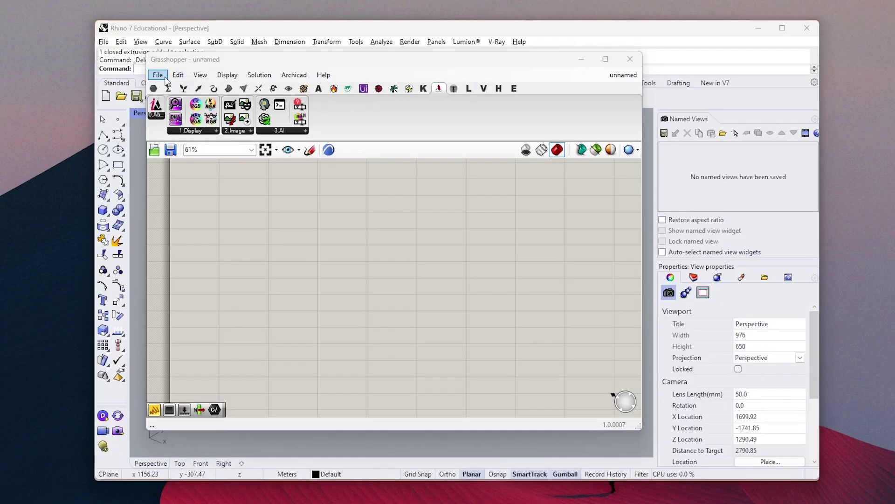
{"action": "left_click", "coordinate": [158, 75]}
{"action": "mouse_move", "coordinate": [259, 276]}
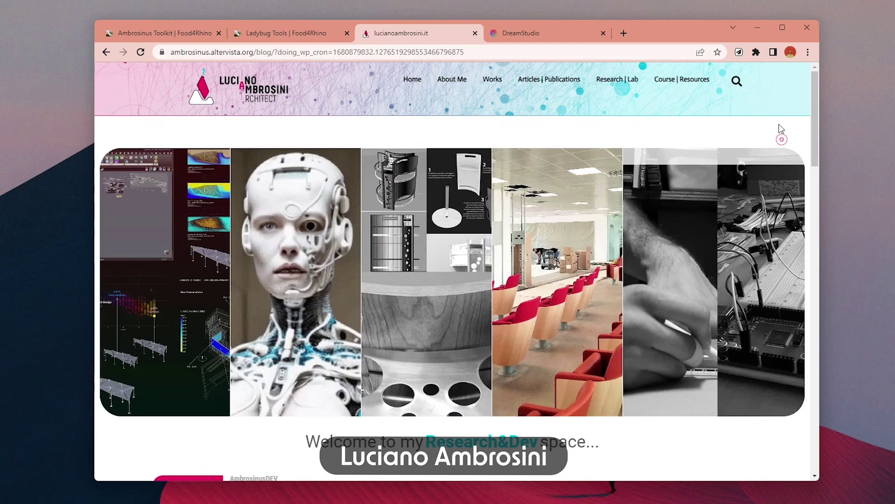
Switch to the browser and go to the Ladybug Tools downloads on Food4Rhino
{"action": "left_click", "coordinate": [779, 125]}
{"action": "left_click", "coordinate": [742, 121]}
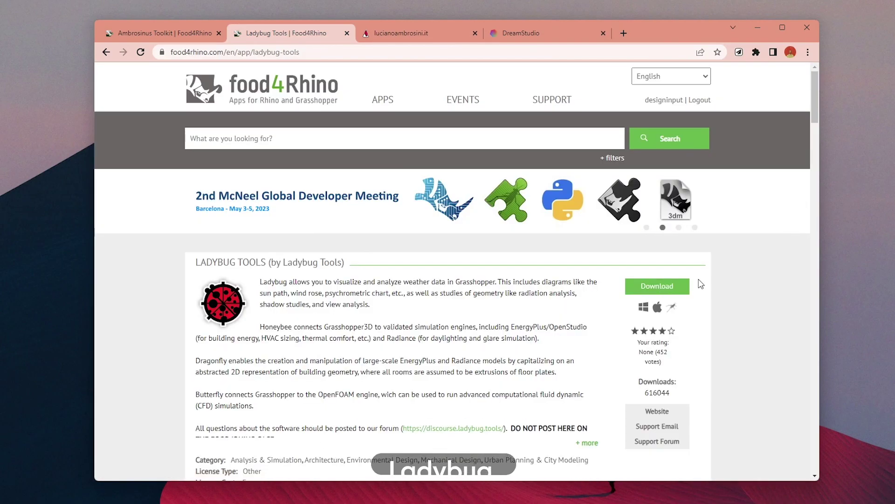
{"action": "left_click", "coordinate": [665, 287]}
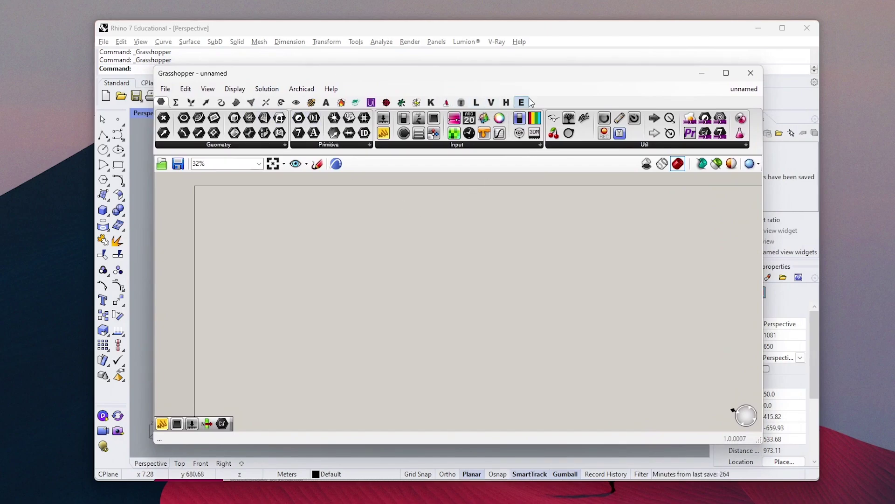
Place the LaunchSD_loc component from the Ambrosinus AI tools on the empty Grasshopper canvas
{"action": "left_click", "coordinate": [446, 103]}
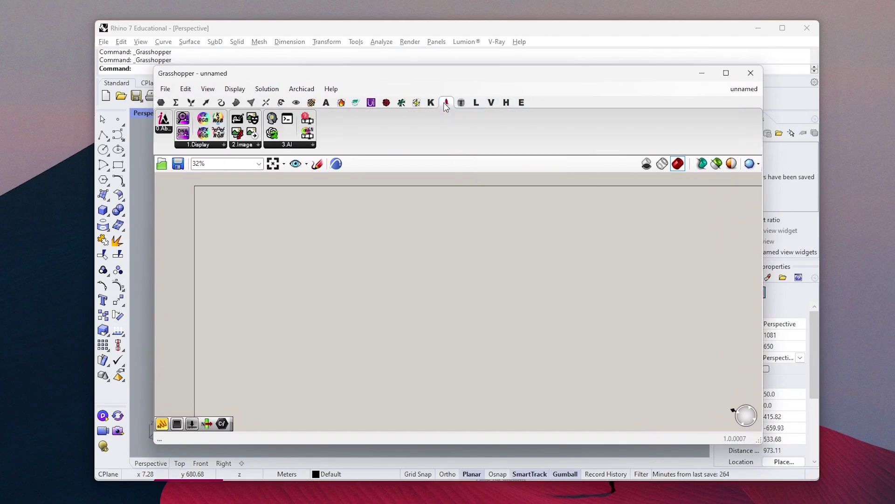
{"action": "scroll", "coordinate": [376, 240], "scroll_direction": "down", "scroll_amount": 1}
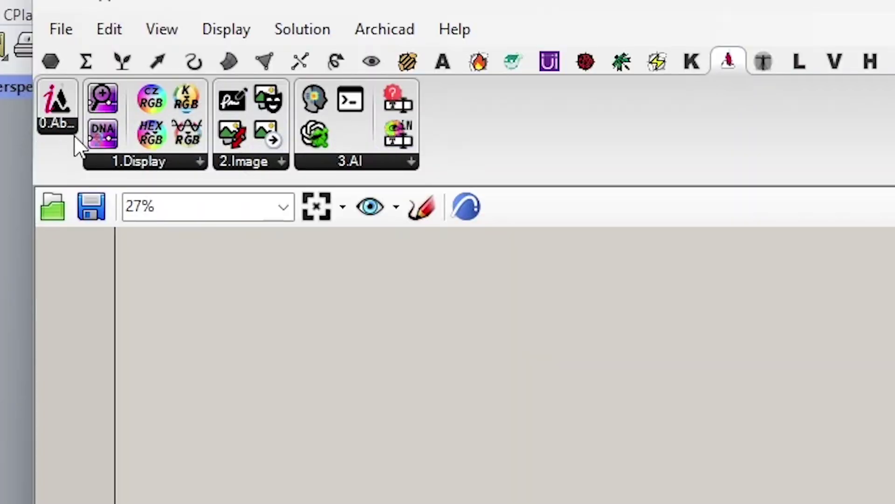
{"action": "left_click", "coordinate": [334, 162]}
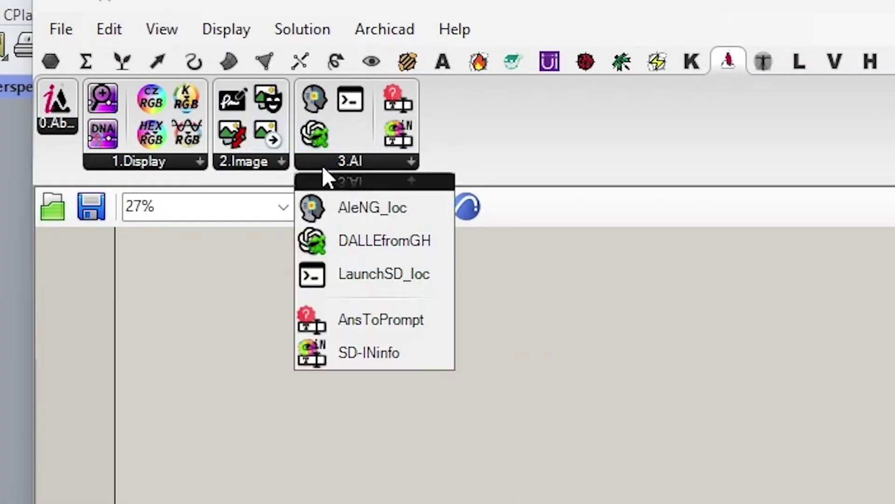
{"action": "left_click", "coordinate": [321, 275]}
{"action": "left_click", "coordinate": [302, 401]}
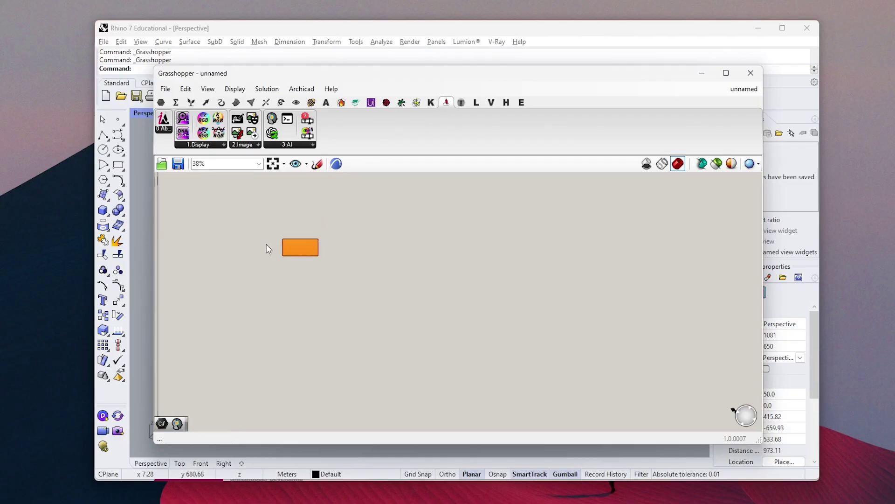
Place the AleNG_loc component on the canvas to the right of the LaunchSD_loc component
{"action": "scroll", "coordinate": [302, 401], "scroll_direction": "up", "scroll_amount": 7}
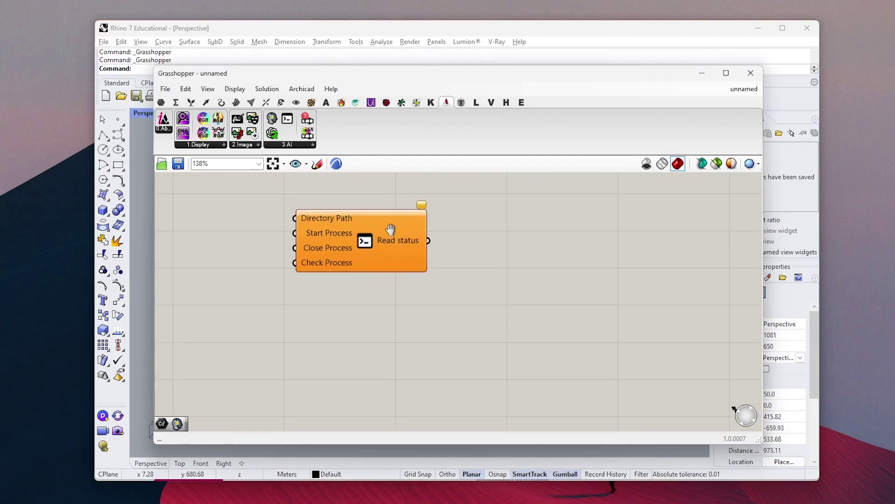
{"action": "scroll", "coordinate": [594, 366], "scroll_direction": "down", "scroll_amount": 2}
{"action": "left_click", "coordinate": [333, 163]}
{"action": "left_click_drag", "start_coordinate": [289, 163], "coordinate": [517, 268]}
{"action": "scroll", "coordinate": [517, 267], "scroll_direction": "down", "scroll_amount": 2}
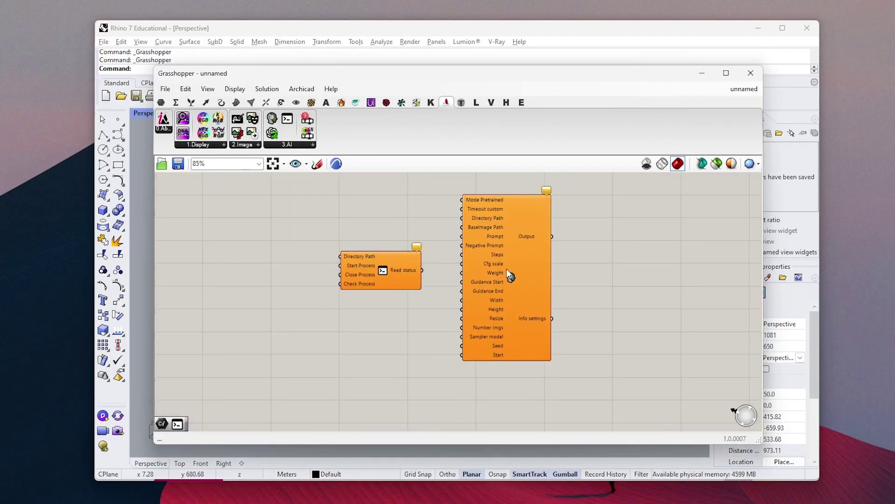
{"action": "scroll", "coordinate": [502, 235], "scroll_direction": "up", "scroll_amount": 3}
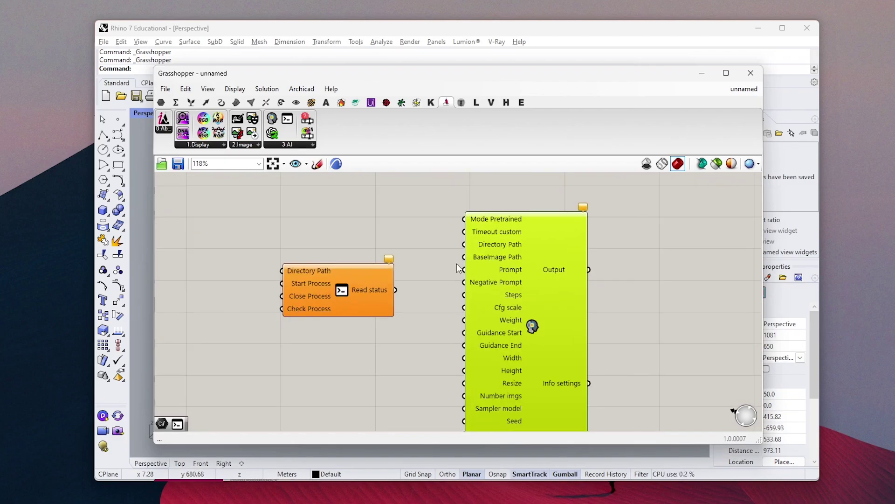
{"action": "left_click", "coordinate": [438, 228]}
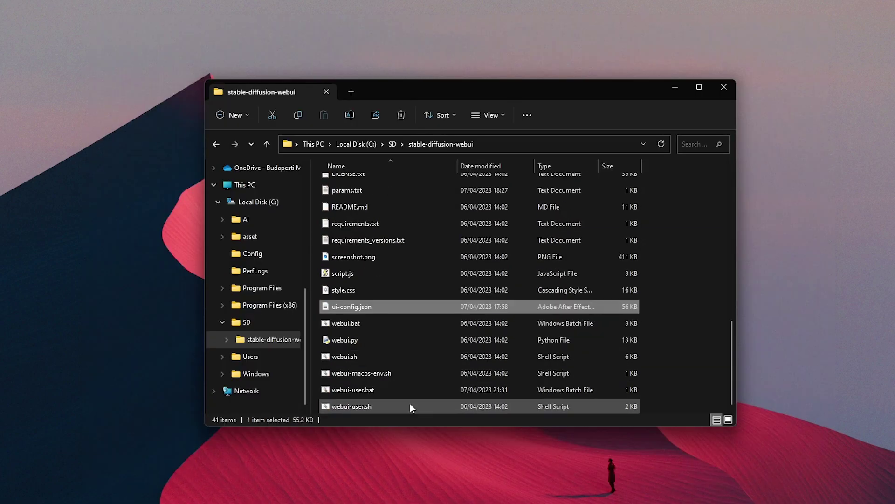
Open webui-user.bat from the stable-diffusion-webui folder for editing in the text editor
{"action": "left_click", "coordinate": [382, 391]}
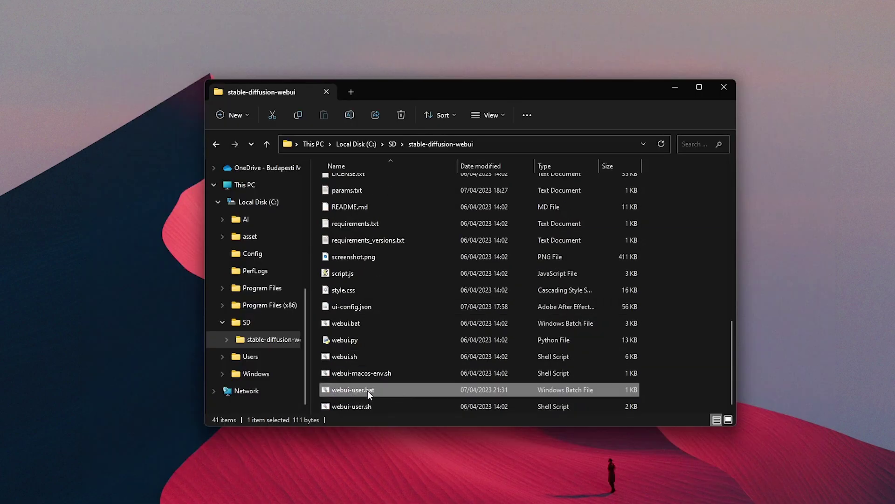
{"action": "right_click", "coordinate": [368, 392]}
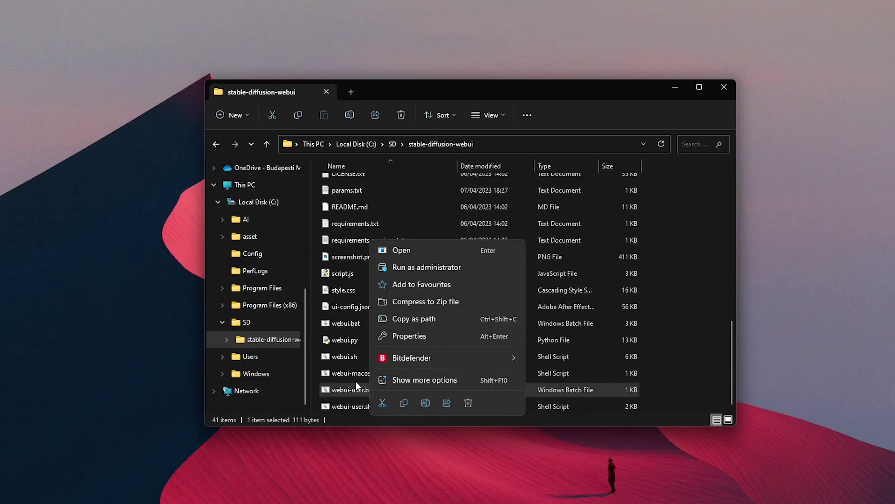
{"action": "left_click", "coordinate": [418, 378]}
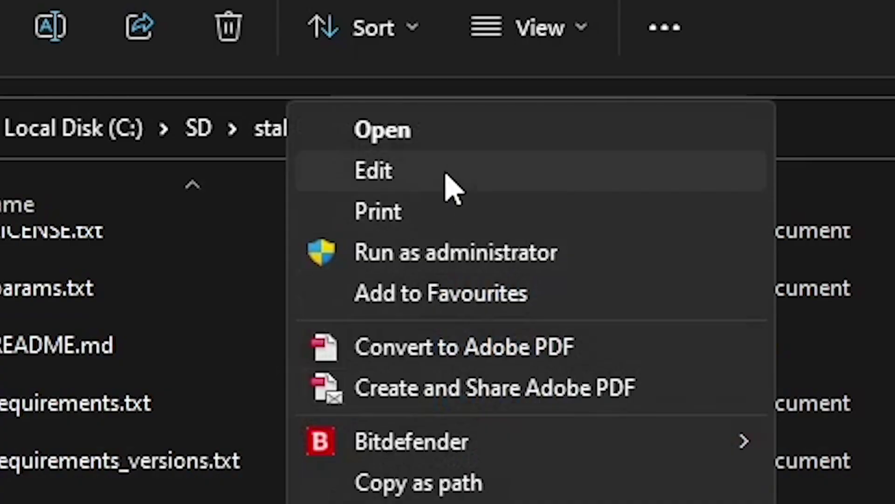
{"action": "left_click", "coordinate": [446, 176]}
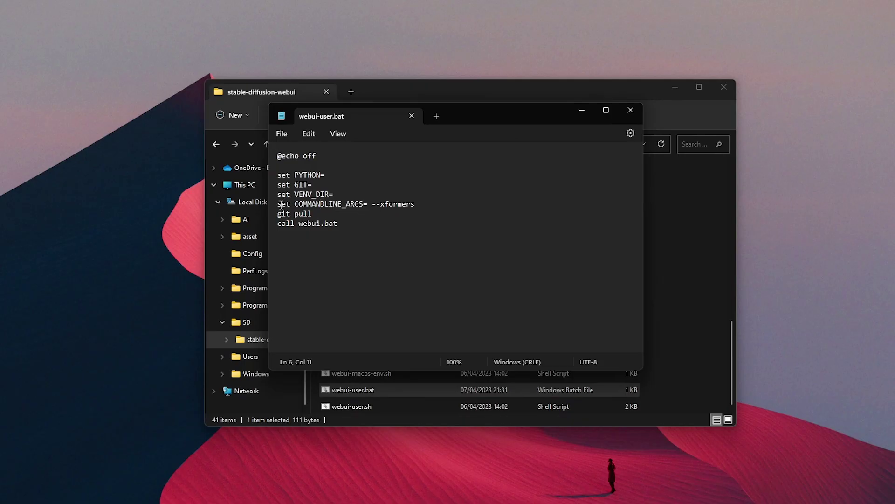
Append --api after --xformers in the COMMANDLINE_ARGS line of webui-user.bat and save the file
{"action": "left_click_drag", "start_coordinate": [281, 206], "coordinate": [368, 205]}
{"action": "left_click", "coordinate": [438, 206]}
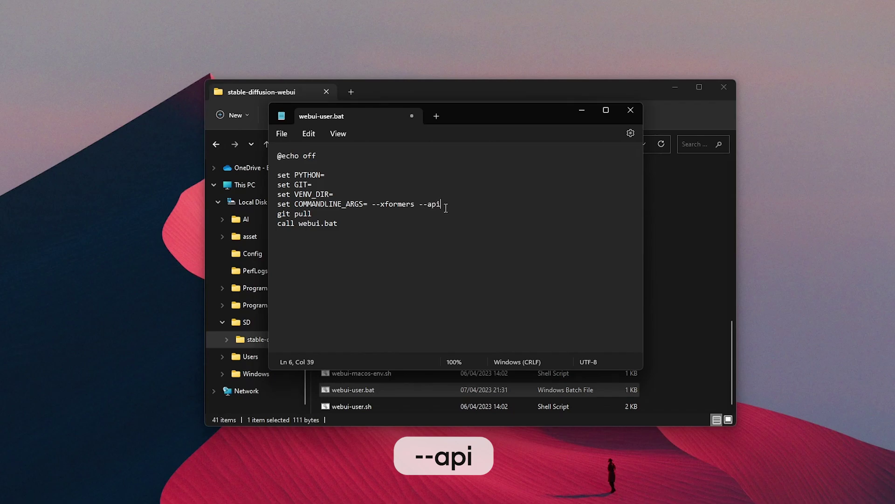
{"action": "left_click_drag", "start_coordinate": [442, 206], "coordinate": [420, 208]}
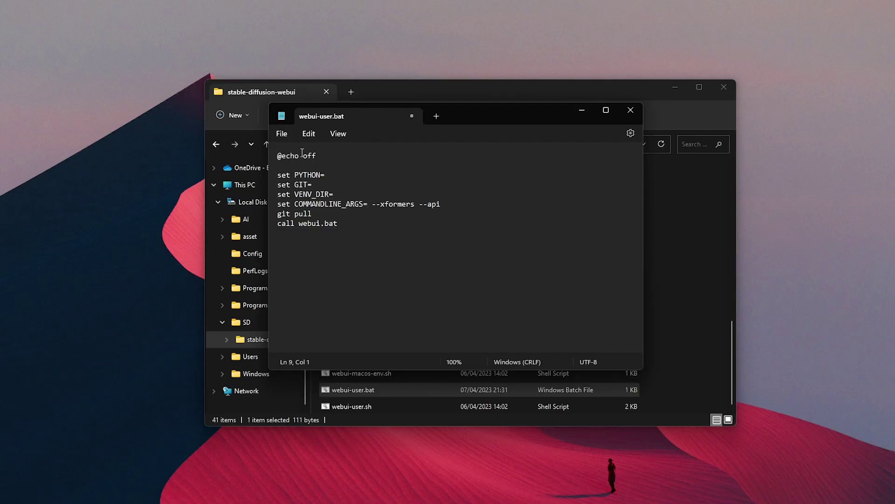
{"action": "left_click", "coordinate": [282, 133]}
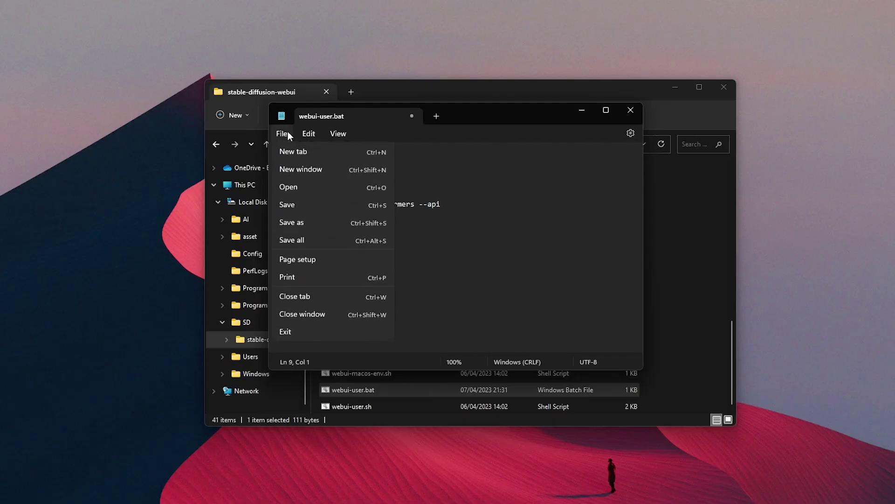
{"action": "left_click", "coordinate": [299, 208]}
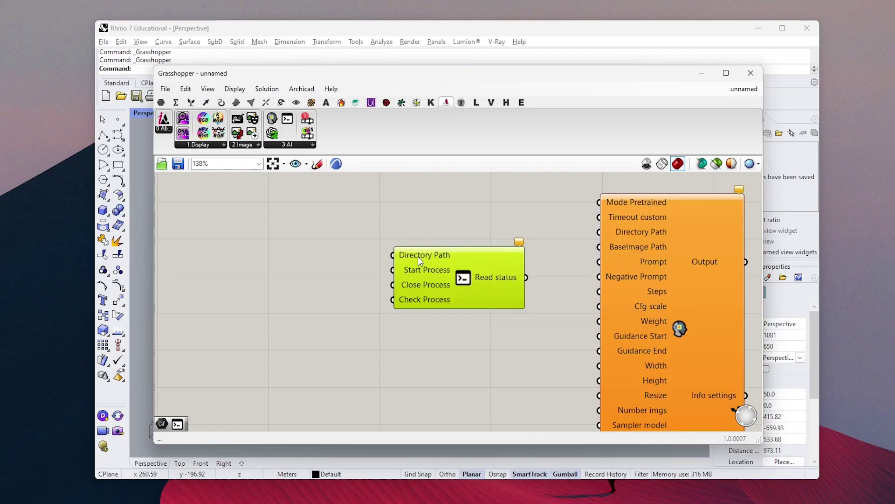
Switch to Grasshopper and add a File Path parameter to the left of the LaunchSD_loc component
{"action": "double_click", "coordinate": [315, 251]}
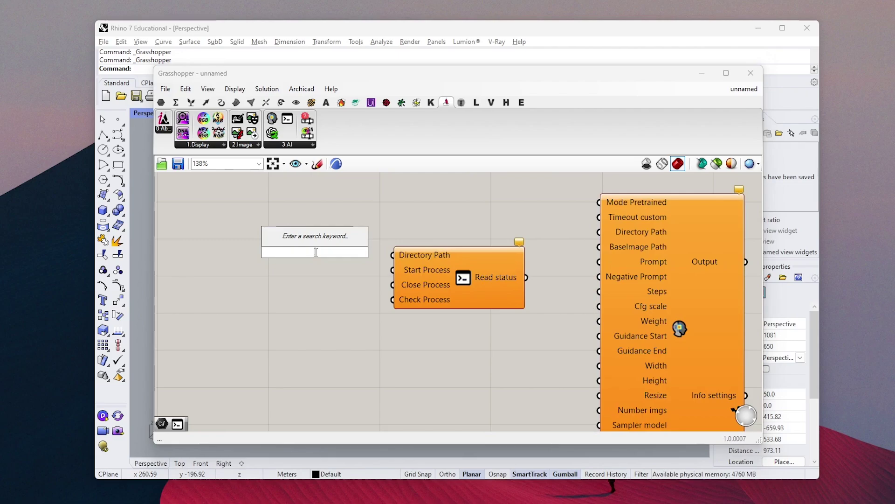
{"action": "type", "text": "file pa"}
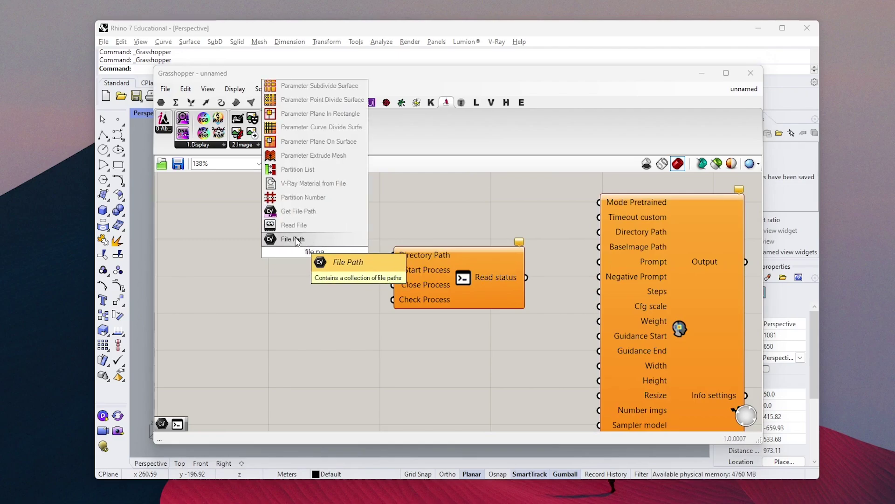
{"action": "left_click", "coordinate": [296, 238]}
{"action": "right_click_drag", "start_coordinate": [330, 266], "coordinate": [363, 259]}
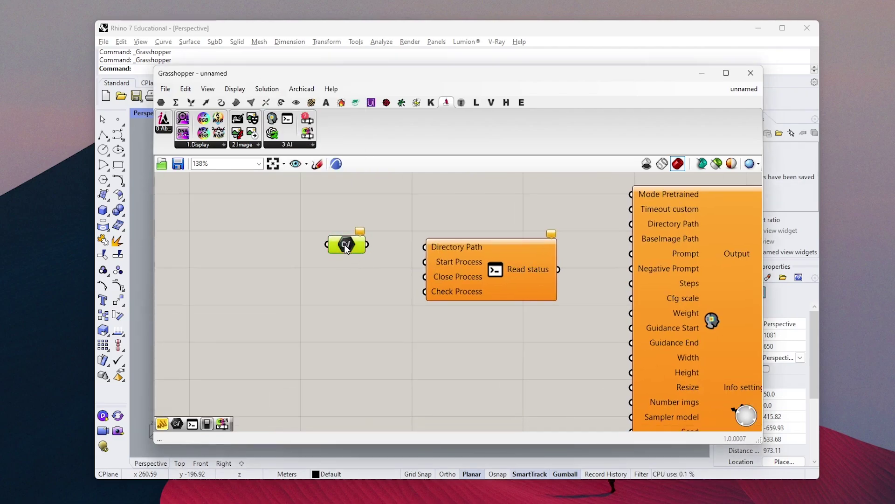
Set the File Path parameter to the SD\stable-diffusion-webui directory and connect it to the LaunchSD_loc component's Directory Path input
{"action": "right_click", "coordinate": [346, 248]}
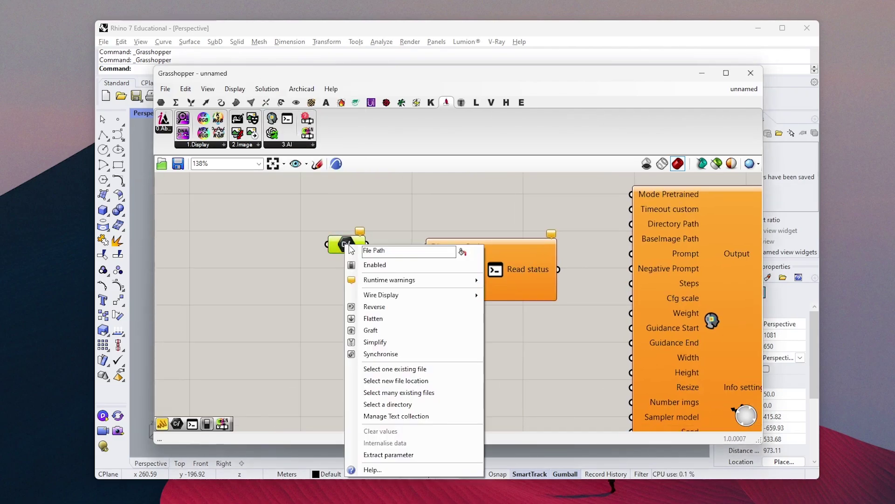
{"action": "left_click", "coordinate": [380, 405]}
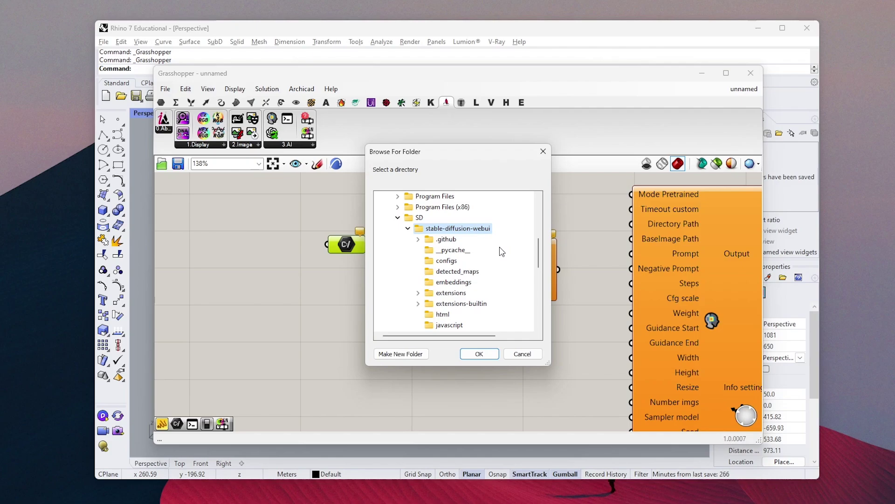
{"action": "left_click", "coordinate": [475, 359]}
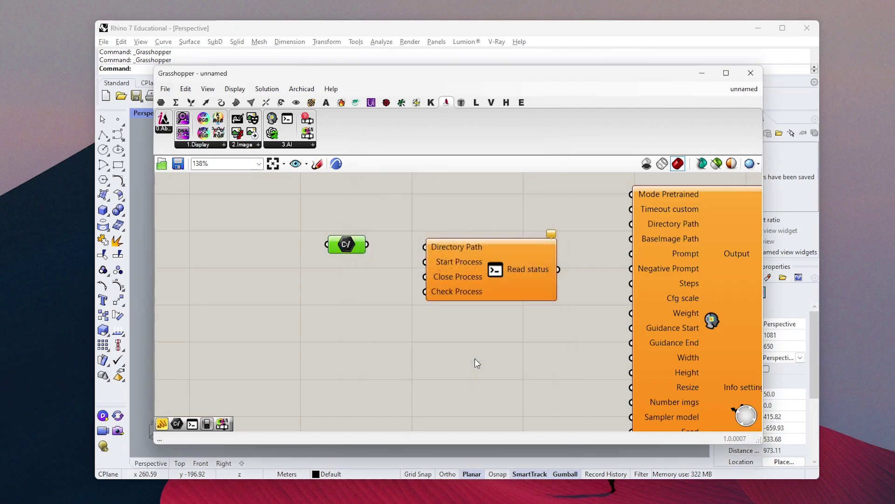
{"action": "right_click_drag", "start_coordinate": [394, 257], "coordinate": [365, 251]}
{"action": "left_click_drag", "start_coordinate": [338, 239], "coordinate": [395, 241]}
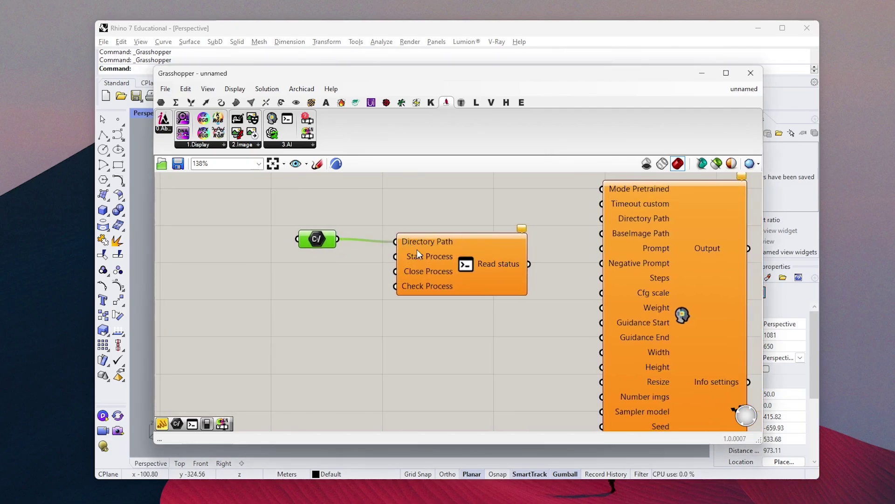
Add three Button components and connect them to the LaunchSD_loc component's Start Process, Close Process and Check Process inputs
{"action": "scroll", "coordinate": [377, 268], "scroll_direction": "down", "scroll_amount": 3}
{"action": "left_click_drag", "start_coordinate": [579, 282], "coordinate": [693, 286]}
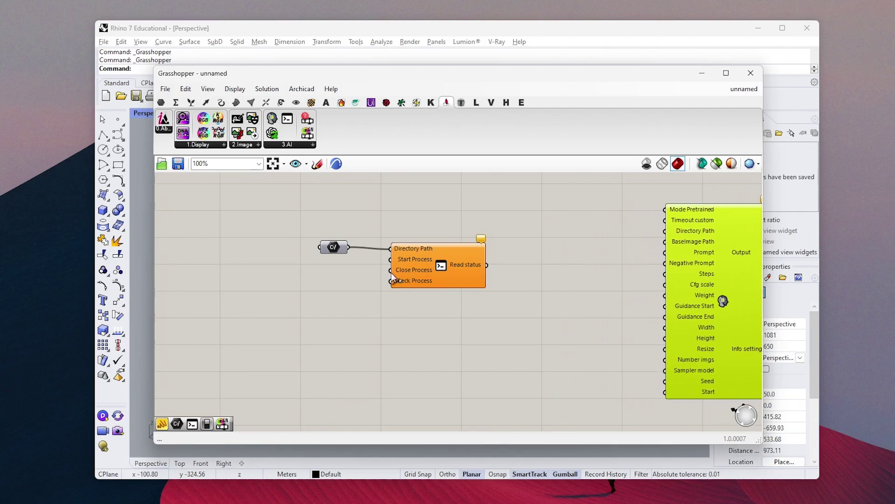
{"action": "double_click", "coordinate": [344, 265]}
{"action": "type", "text": "bu"}
{"action": "key", "text": "Return"}
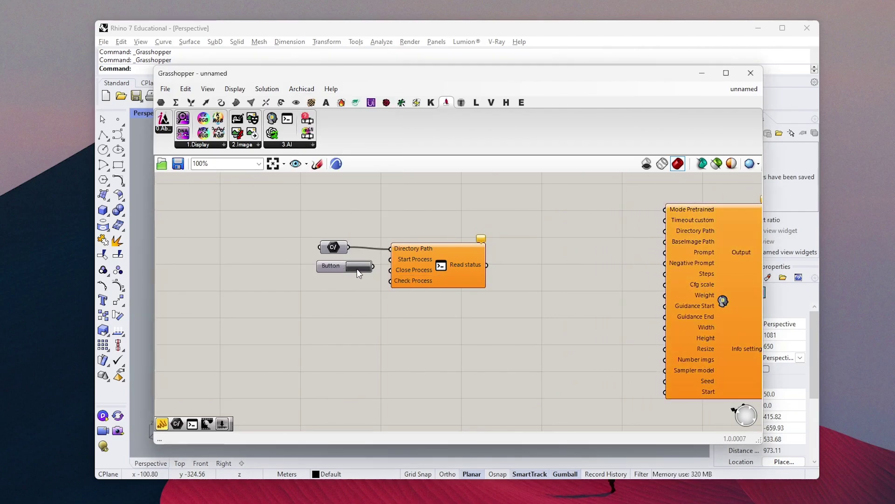
{"action": "left_click_drag", "start_coordinate": [379, 264], "coordinate": [391, 259]}
{"action": "left_click_drag", "start_coordinate": [334, 266], "coordinate": [389, 281]}
Add a Panel beside the LaunchSD_loc component, connect it to the Read status output and widen it
{"action": "right_click_drag", "start_coordinate": [495, 278], "coordinate": [470, 281]}
{"action": "double_click", "coordinate": [470, 280]}
{"action": "type", "text": "\""}
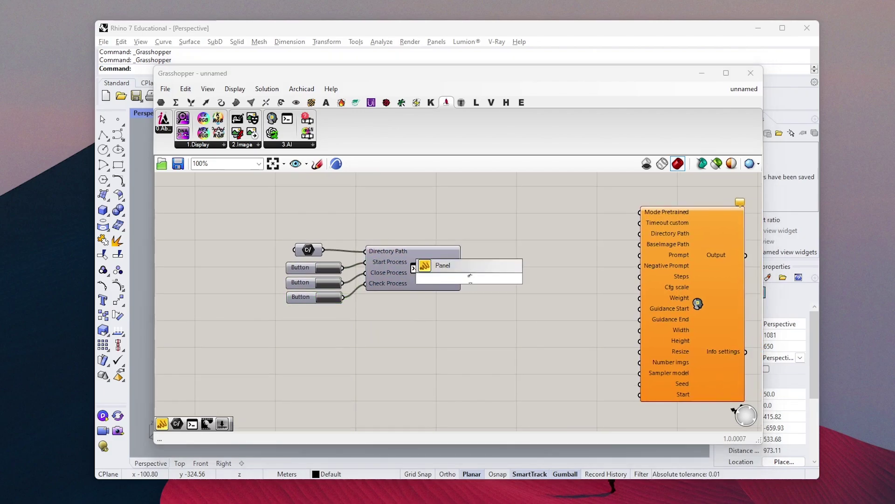
{"action": "key", "text": "Return"}
{"action": "left_click_drag", "start_coordinate": [466, 280], "coordinate": [485, 270]}
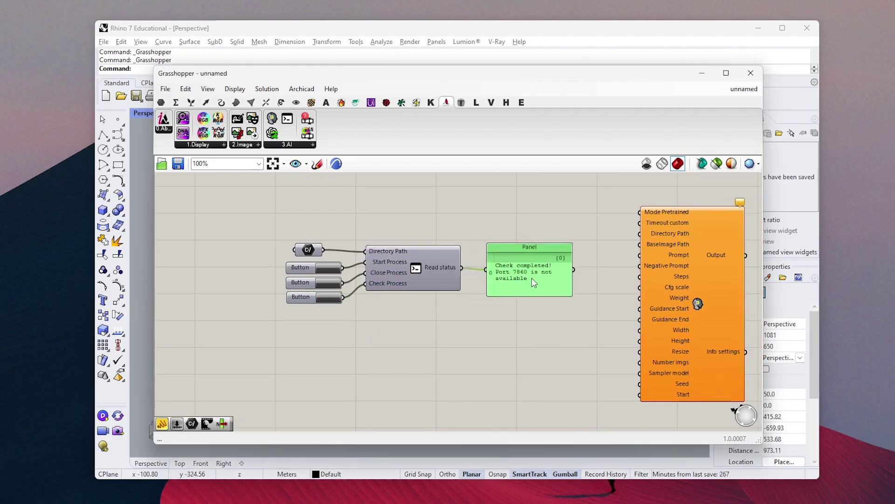
{"action": "left_click_drag", "start_coordinate": [574, 281], "coordinate": [613, 277]}
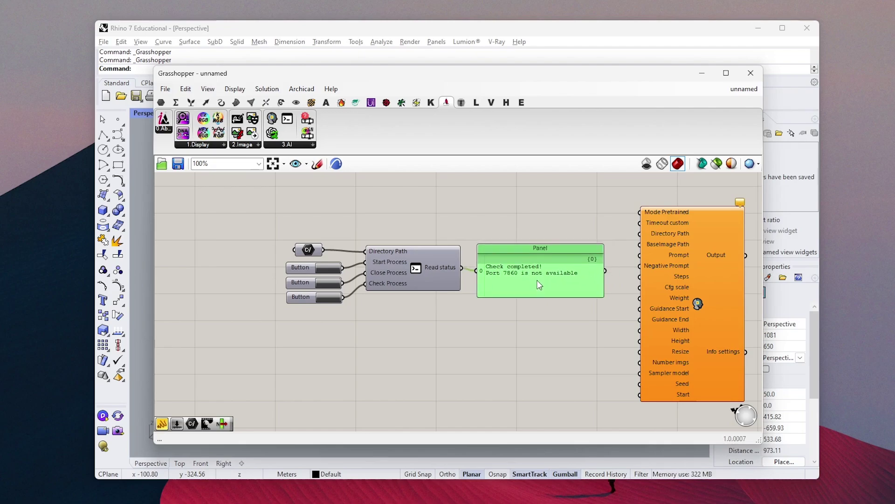
Start the Stable Diffusion process from LaunchSD_loc and check the --xformers --api launch arguments in the console
{"action": "left_click", "coordinate": [327, 267]}
{"action": "left_click_drag", "start_coordinate": [312, 113], "coordinate": [466, 139]}
{"action": "left_click_drag", "start_coordinate": [426, 179], "coordinate": [371, 178]}
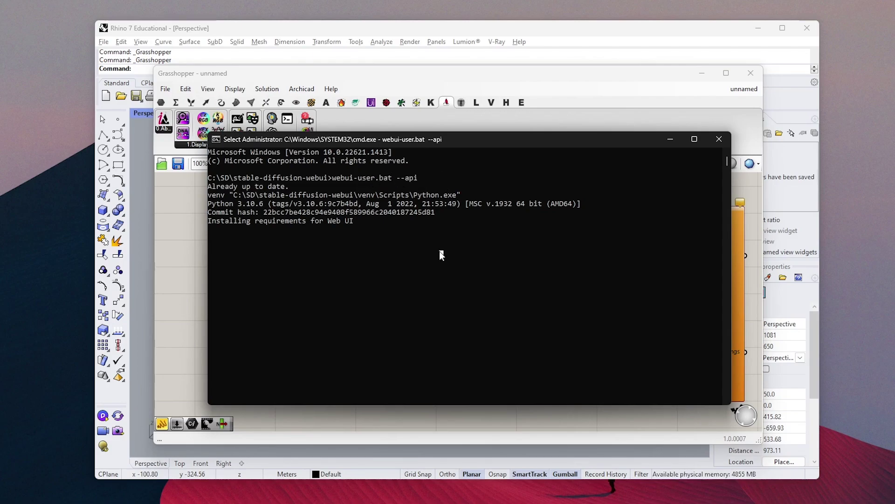
{"action": "left_click_drag", "start_coordinate": [425, 255], "coordinate": [386, 255]}
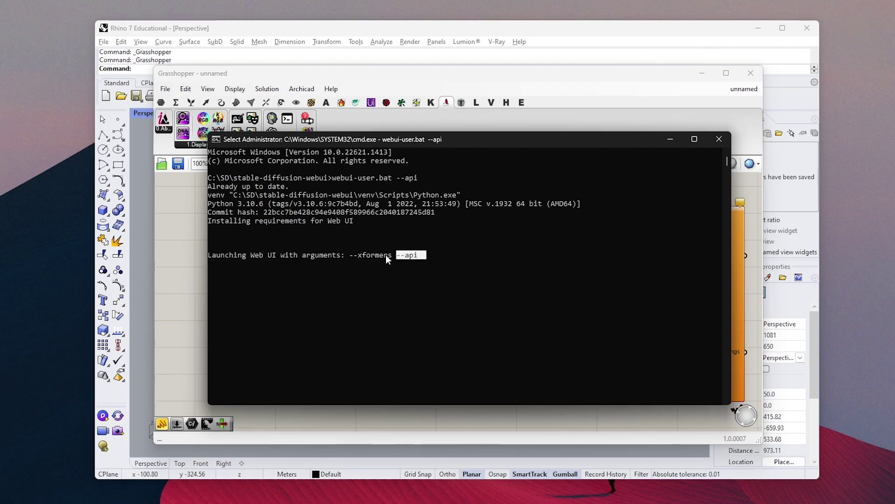
{"action": "left_click", "coordinate": [497, 272]}
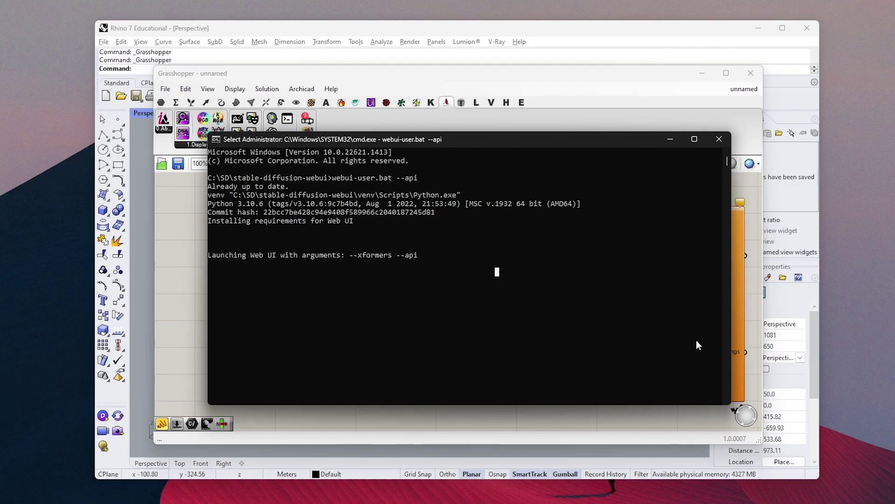
{"action": "left_click", "coordinate": [695, 340]}
{"action": "key", "text": "Escape"}
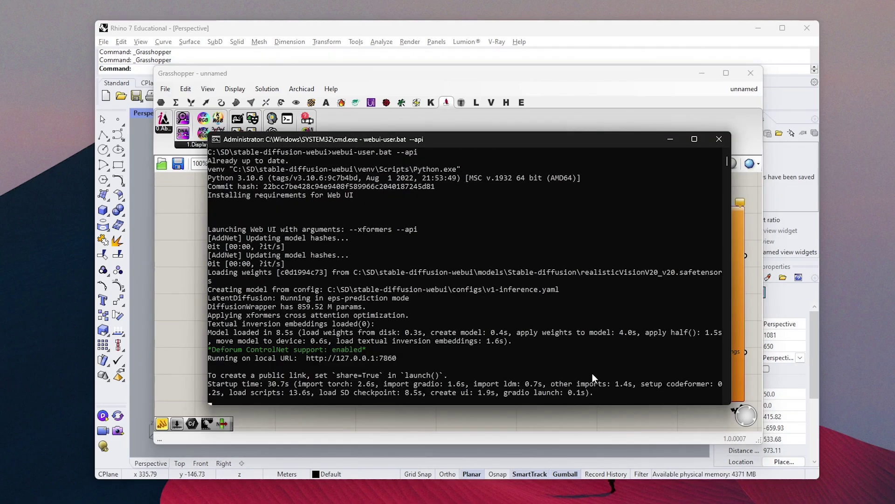
{"action": "left_click_drag", "start_coordinate": [402, 359], "coordinate": [307, 360]}
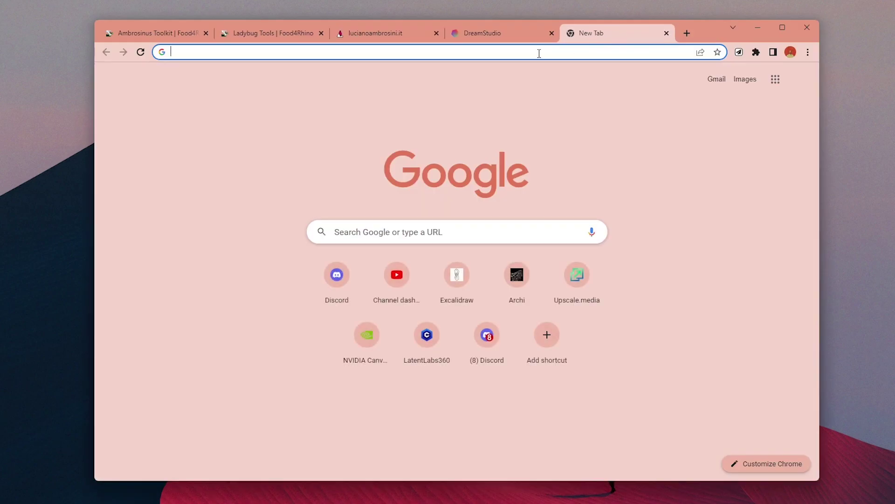
{"action": "type", "text": "http://127.0.0.1:7860"}
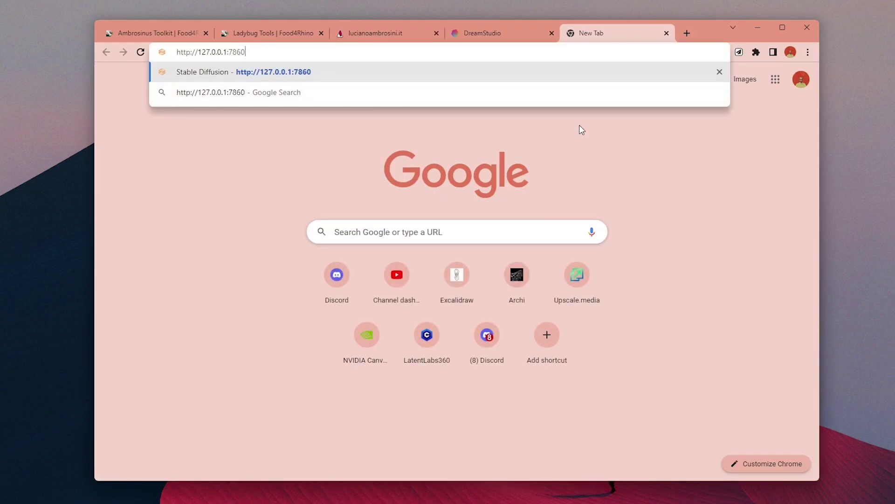
{"action": "key", "text": "Return"}
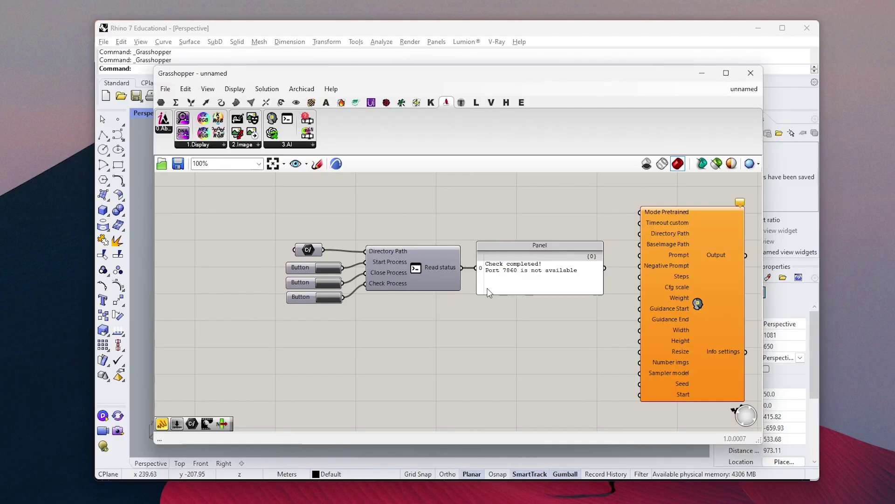
Switch to the SD in Grasshopper definition and look over its launch group, prompt panels, generation settings and image viewer
{"action": "right_click_drag", "start_coordinate": [509, 316], "coordinate": [411, 277]}
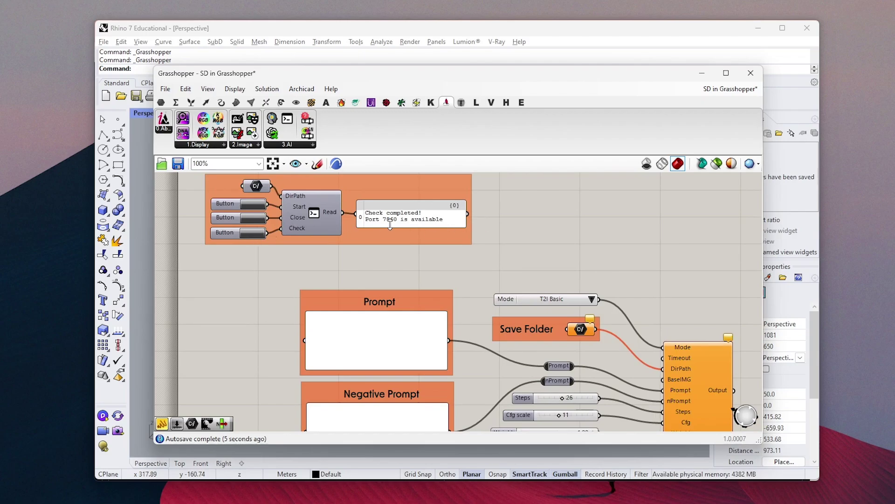
{"action": "right_click_drag", "start_coordinate": [468, 302], "coordinate": [346, 251]}
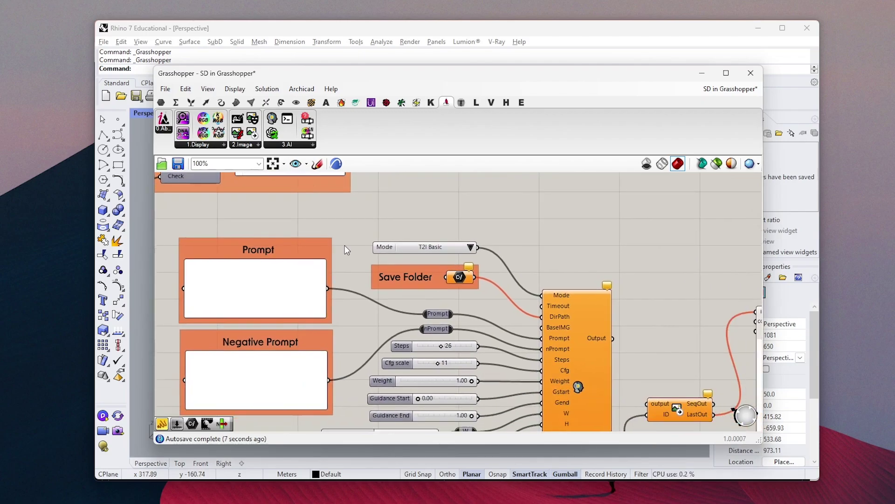
{"action": "scroll", "coordinate": [347, 251], "scroll_direction": "down", "scroll_amount": 2}
{"action": "right_click_drag", "start_coordinate": [483, 293], "coordinate": [478, 265]}
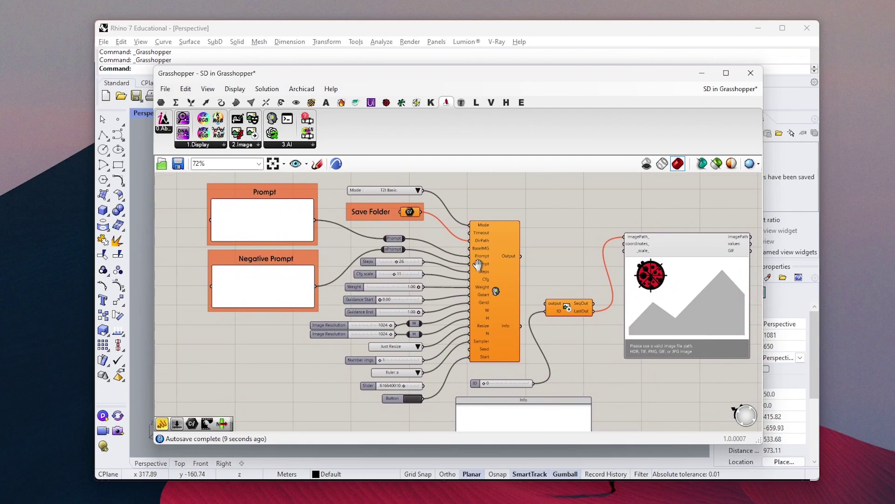
{"action": "scroll", "coordinate": [480, 225], "scroll_direction": "up", "scroll_amount": 2}
{"action": "mouse_move", "coordinate": [507, 305]}
{"action": "right_mouse_down"}
{"action": "mouse_move", "coordinate": [504, 277]}
{"action": "mouse_move", "coordinate": [515, 292]}
{"action": "right_mouse_up"}
{"action": "scroll", "coordinate": [508, 266], "scroll_direction": "down", "scroll_amount": 1}
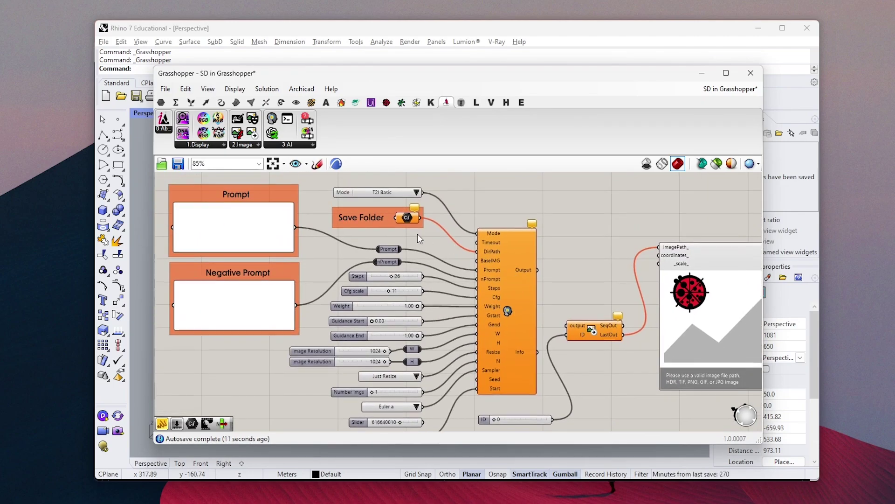
Review the available Mode options, then examine the save folder, prompt and generation setting inputs of the Stable Diffusion component
{"action": "left_click", "coordinate": [417, 193]}
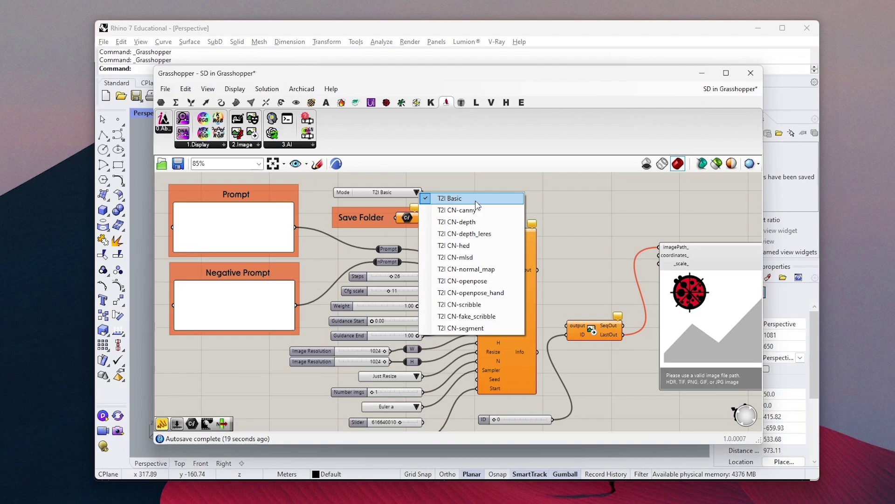
{"action": "left_click", "coordinate": [553, 206]}
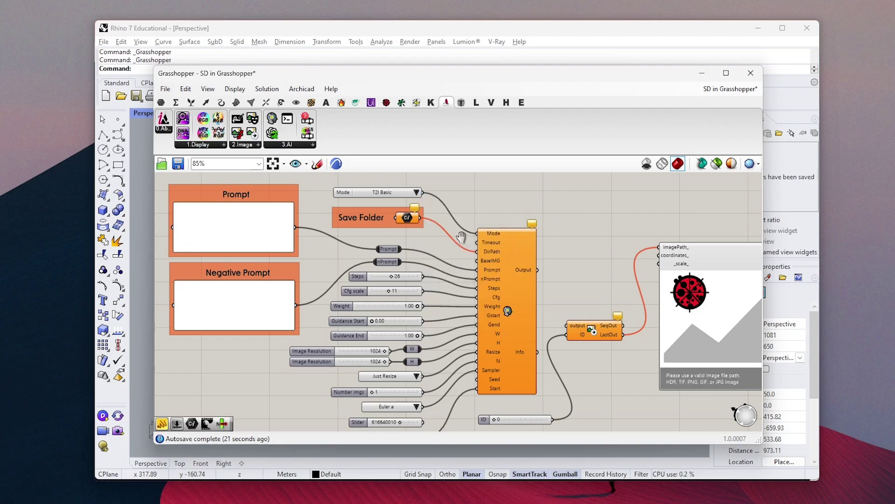
{"action": "right_click_drag", "start_coordinate": [459, 239], "coordinate": [445, 228]}
{"action": "right_click_drag", "start_coordinate": [372, 250], "coordinate": [401, 266]}
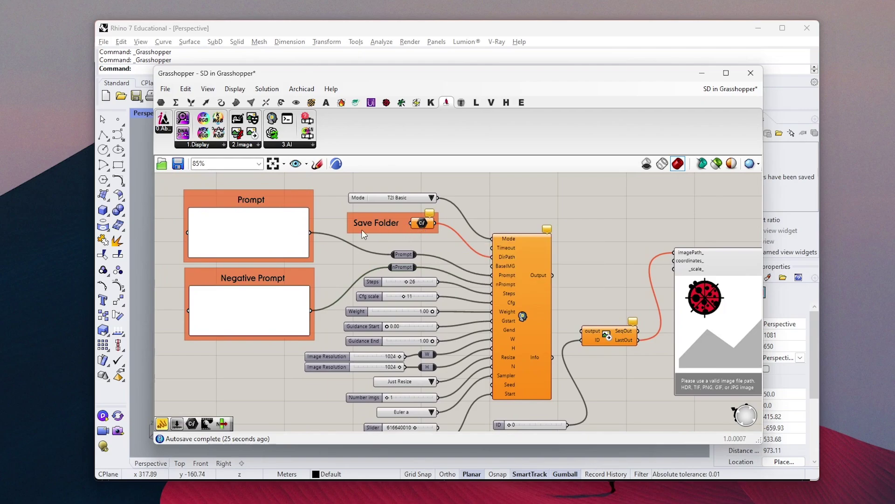
{"action": "right_click_drag", "start_coordinate": [294, 214], "coordinate": [321, 214]}
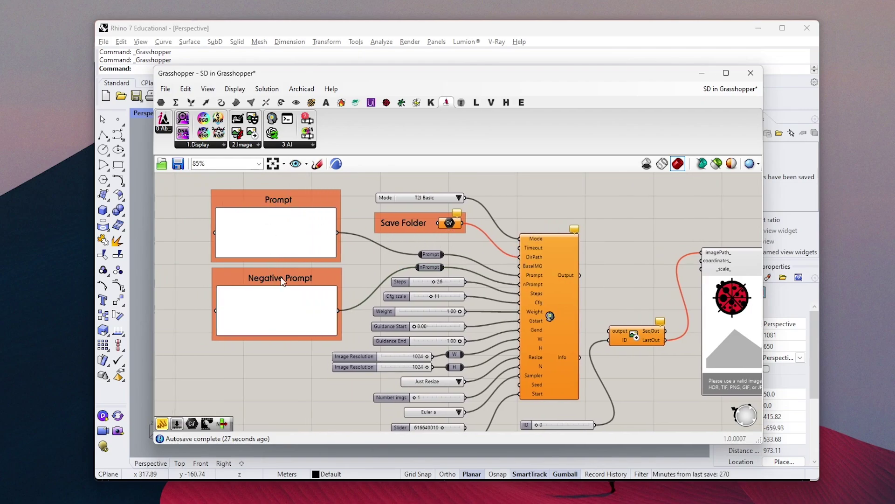
{"action": "right_click_drag", "start_coordinate": [357, 326], "coordinate": [317, 284]}
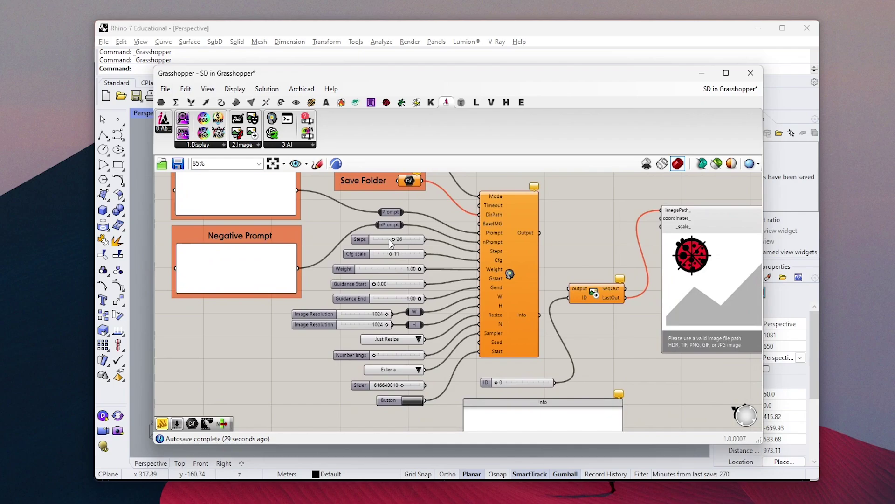
Create a folder named SD in Grasshopper test inside the SD folder and set it as the Save Folder directory
{"action": "right_click_drag", "start_coordinate": [389, 240], "coordinate": [398, 292]}
{"action": "scroll", "coordinate": [420, 235], "scroll_direction": "up", "scroll_amount": 1}
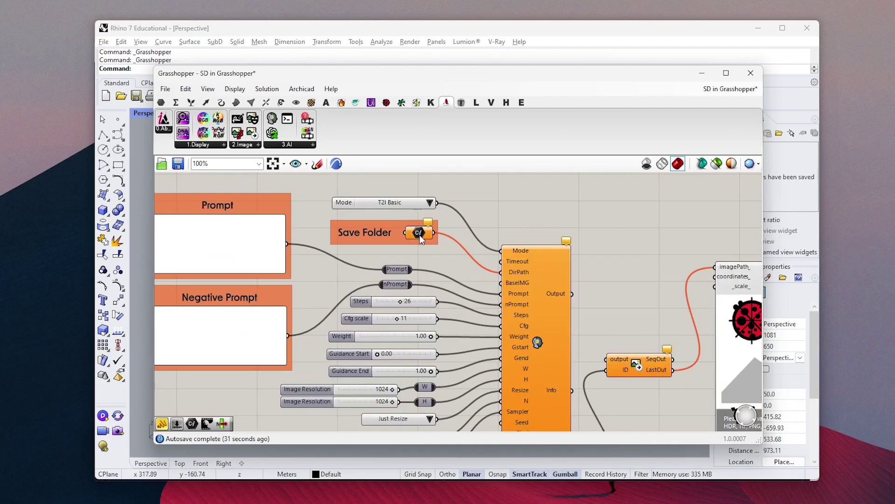
{"action": "left_click", "coordinate": [420, 234]}
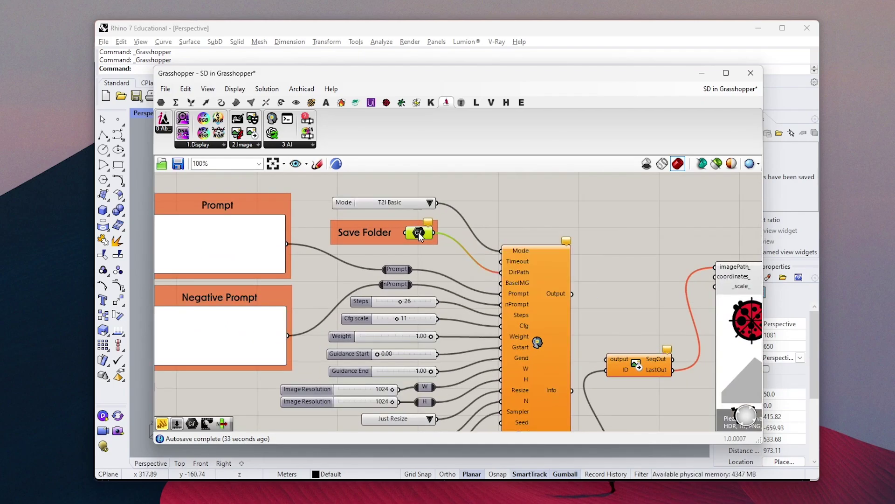
{"action": "right_click", "coordinate": [418, 232]}
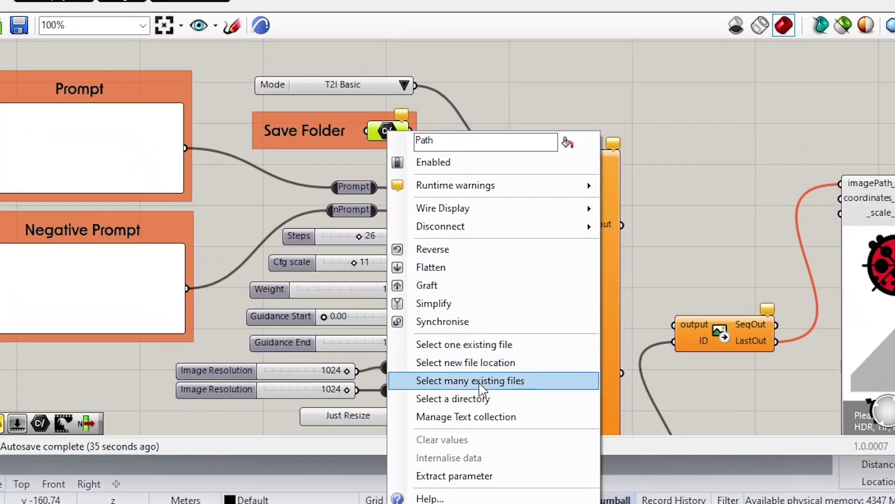
{"action": "left_click", "coordinate": [481, 399]}
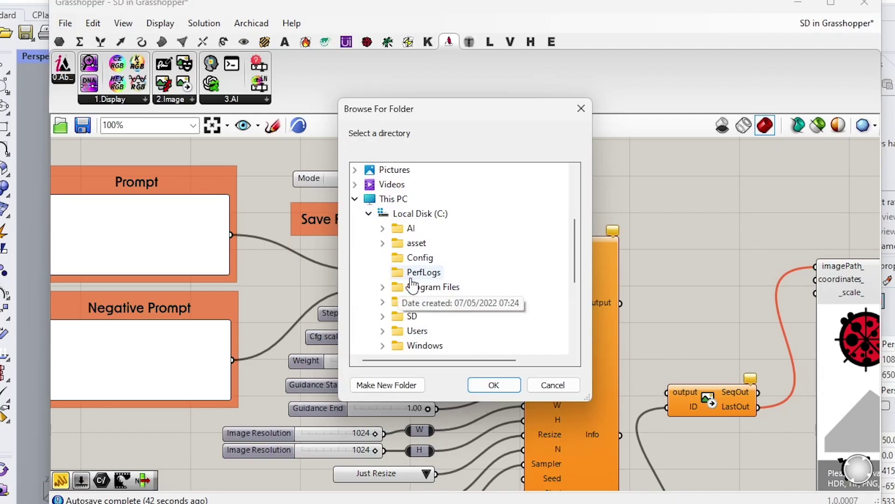
{"action": "left_click", "coordinate": [383, 316]}
{"action": "scroll", "coordinate": [443, 266], "scroll_direction": "up", "scroll_amount": 1}
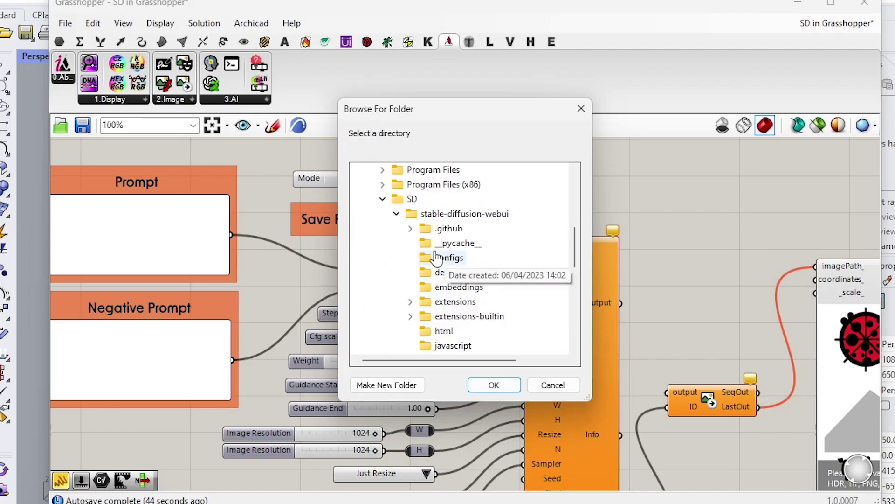
{"action": "left_click", "coordinate": [409, 228]}
{"action": "left_click", "coordinate": [405, 381]}
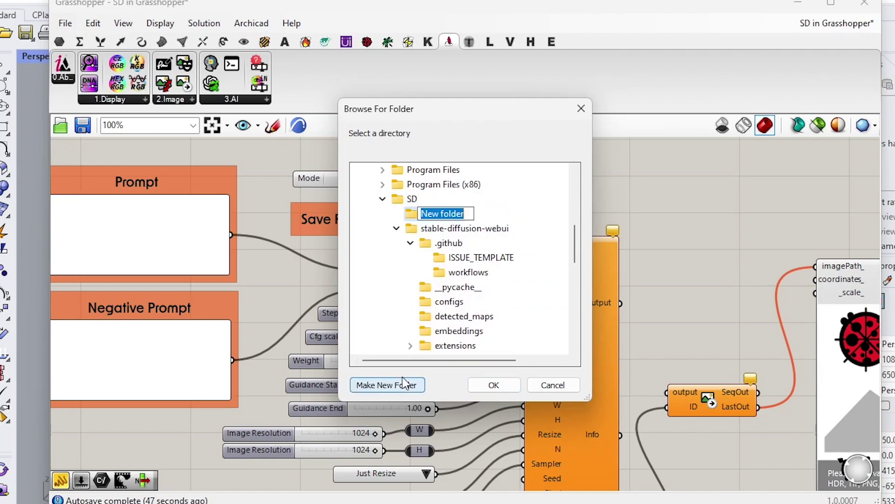
{"action": "type", "text": "SD in Grasshopper test"}
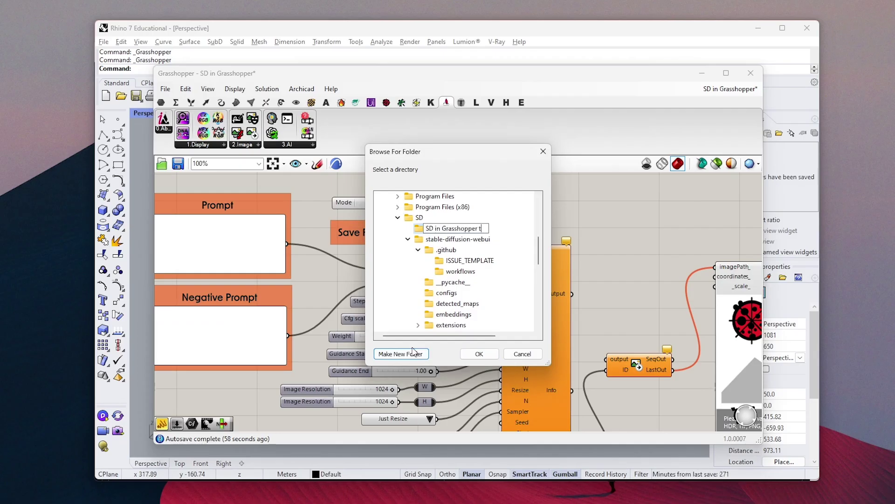
{"action": "key", "text": "Return"}
{"action": "left_click", "coordinate": [479, 355]}
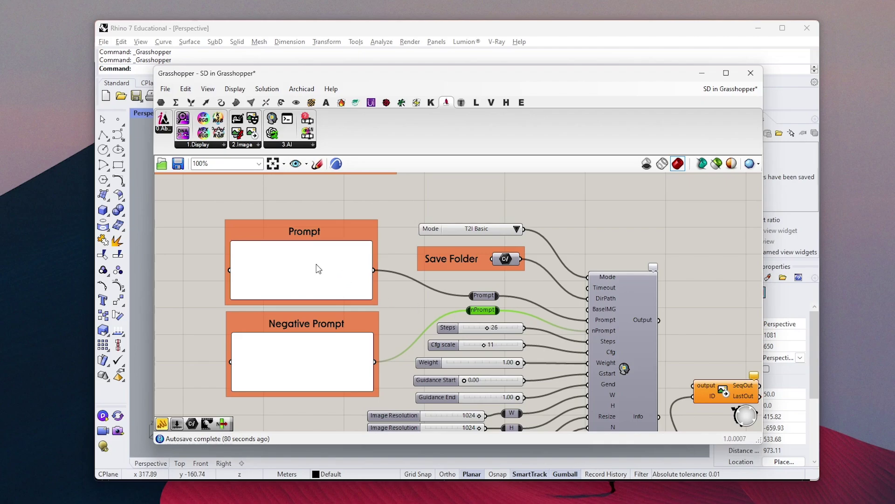
Fill the Prompt panel with a hyperrealistic RAW photo description of a mid rise apartment building covered with fabric, rainy day, city urban environment, street level view
{"action": "double_click", "coordinate": [318, 266]}
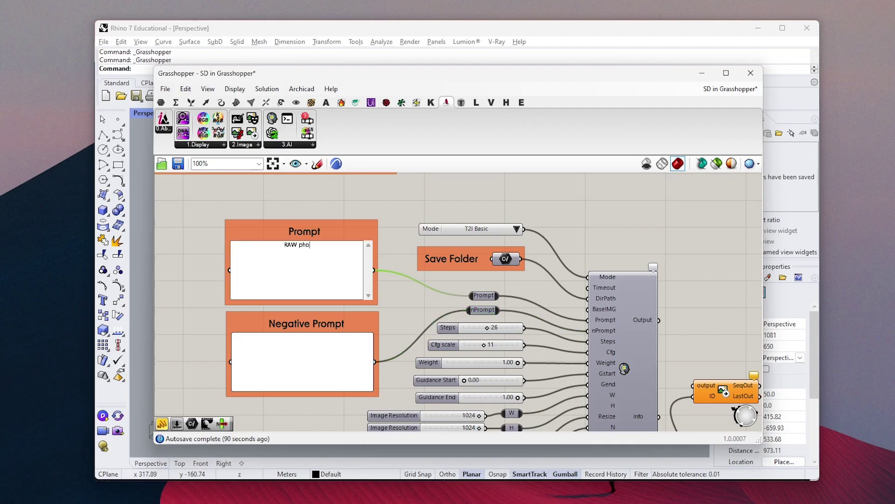
{"action": "type", "text": "RAW photo of a mid rise apartment building covered with fabric, "}
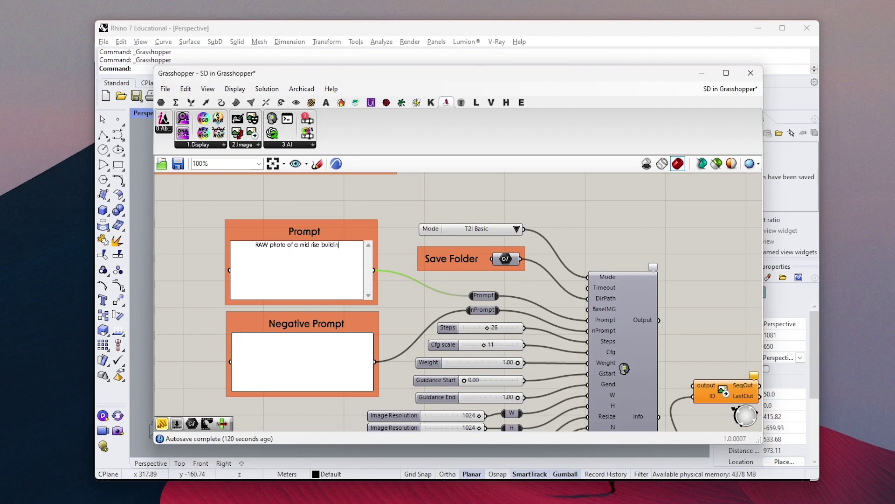
{"action": "type", "text": "abstract building covered with veil, hyper"}
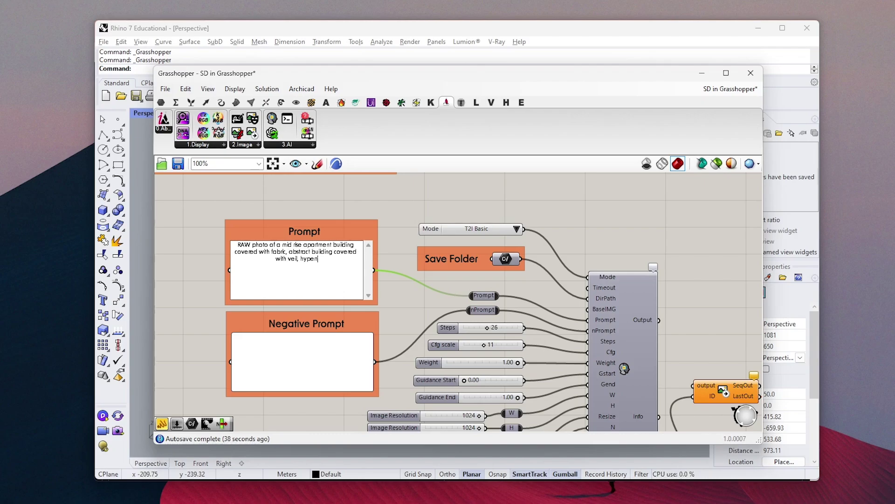
{"action": "type", "text": "realistic photo, global illumination, rainy day, city urban environment, 8k, sharp details, street level view"}
Fill the Negative Prompt panel with exclusions such as text, error, cropped, worst quality, low quality, jpeg artifacts, extra fingers, username, watermark and signature
{"action": "double_click", "coordinate": [303, 361]}
{"action": "type", "text": "owres, text, error, cropped, worst quality, low quality, jpeg artifacts, ugly, duplicate, morbid, mutilated, out of frame, extra fingers, mutated hands, poorly drawn hands, poorly drawn face, mutation, deformed, blurry, dehydrated, bad anatomy, bad proportions, extra limbs, cloned face, disfigured, gross proportions, malformed limbs, missing arms, missing legs, extra arms, extra legs, fused fingers, too many fingers, long neck, username, watermark, signature"}
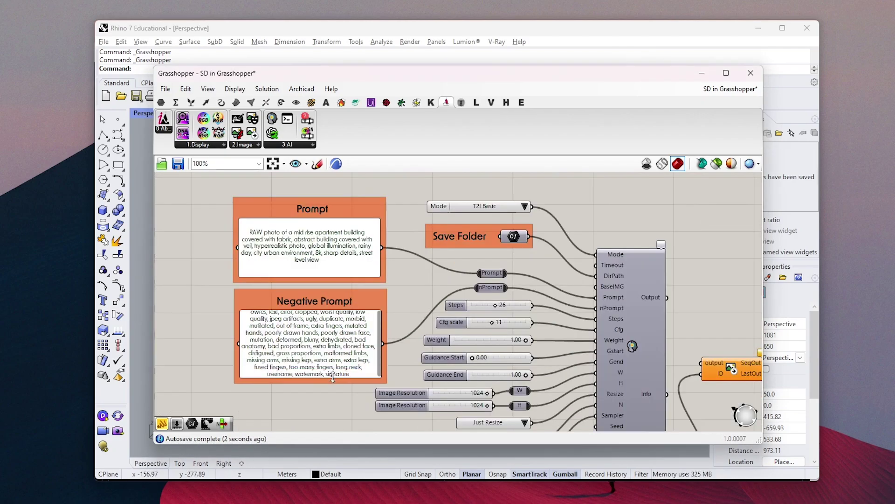
{"action": "scroll", "coordinate": [243, 370], "scroll_direction": "down", "scroll_amount": 1}
{"action": "scroll", "coordinate": [534, 306], "scroll_direction": "up", "scroll_amount": 1}
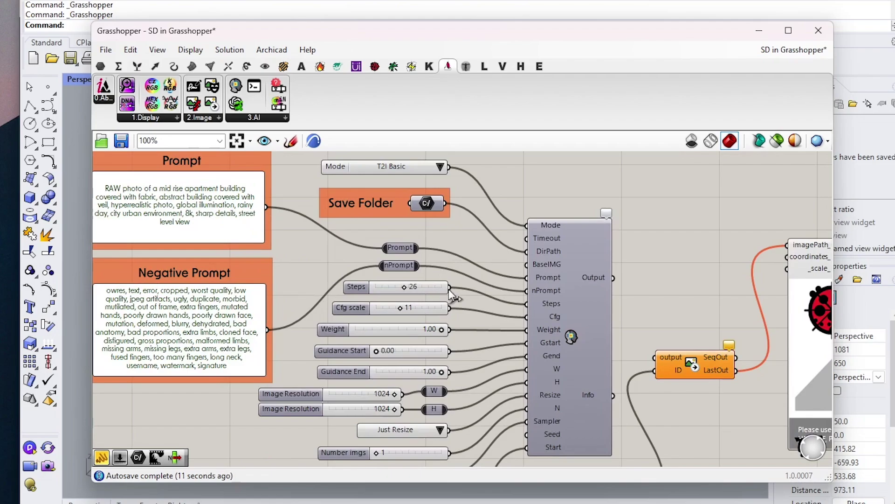
Keep the Mode on T2I Basic and set Steps to 30 and Cfg scale to 10
{"action": "right_click_drag", "start_coordinate": [450, 290], "coordinate": [407, 283]}
{"action": "left_click", "coordinate": [399, 161]}
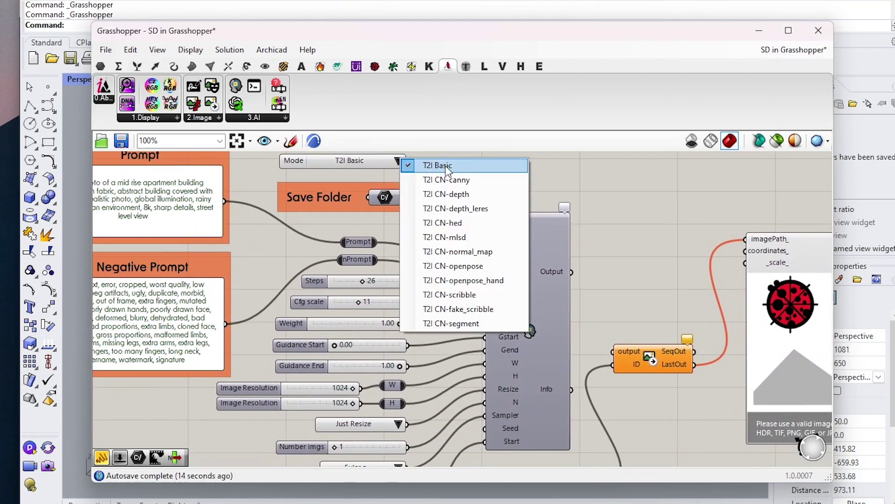
{"action": "left_click", "coordinate": [447, 166]}
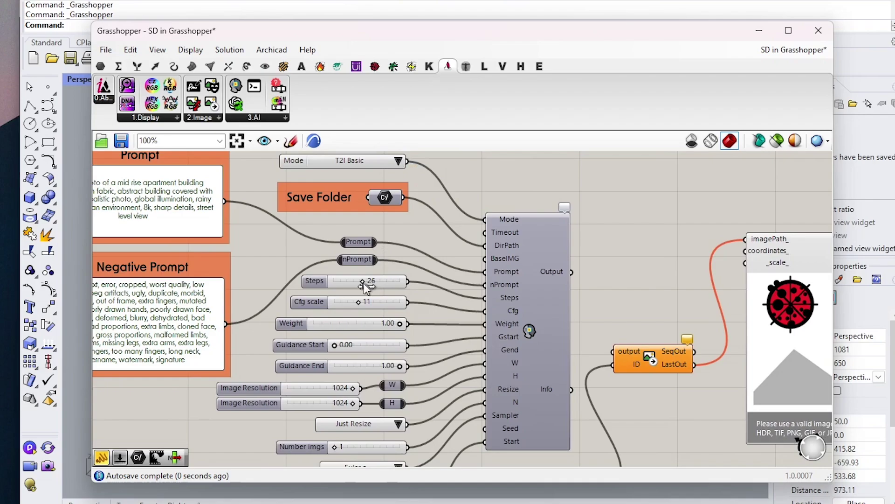
{"action": "right_click_drag", "start_coordinate": [370, 315], "coordinate": [356, 311]}
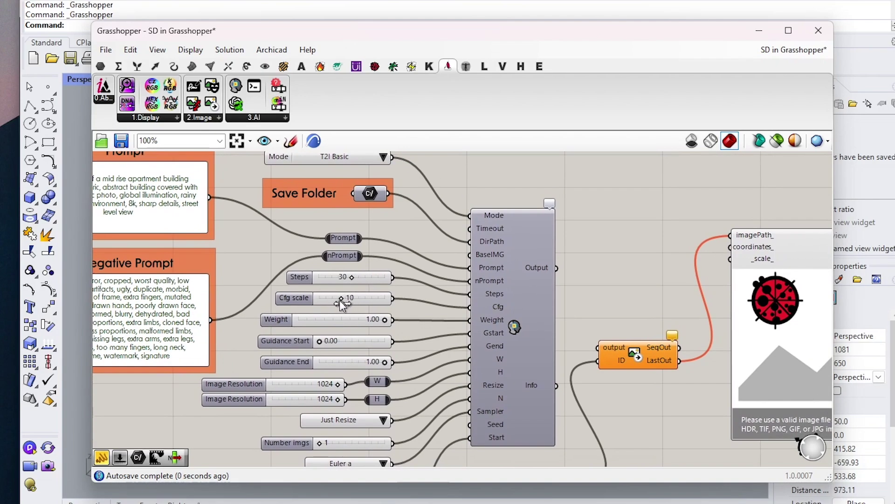
{"action": "right_click_drag", "start_coordinate": [347, 309], "coordinate": [347, 305]}
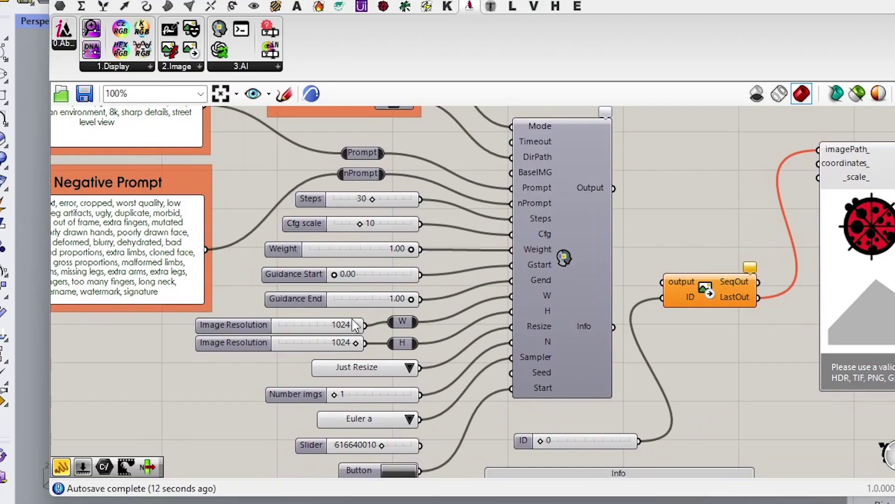
Set both Image Resolution sliders, for width and height, to 512
{"action": "scroll", "coordinate": [358, 329], "scroll_direction": "up", "scroll_amount": 2}
{"action": "double_click", "coordinate": [339, 328]}
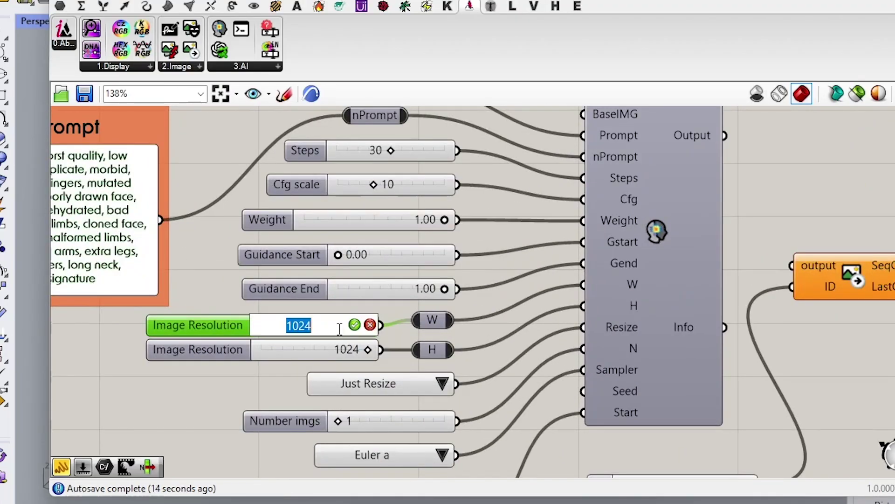
{"action": "type", "text": "512"}
{"action": "key", "text": "Return"}
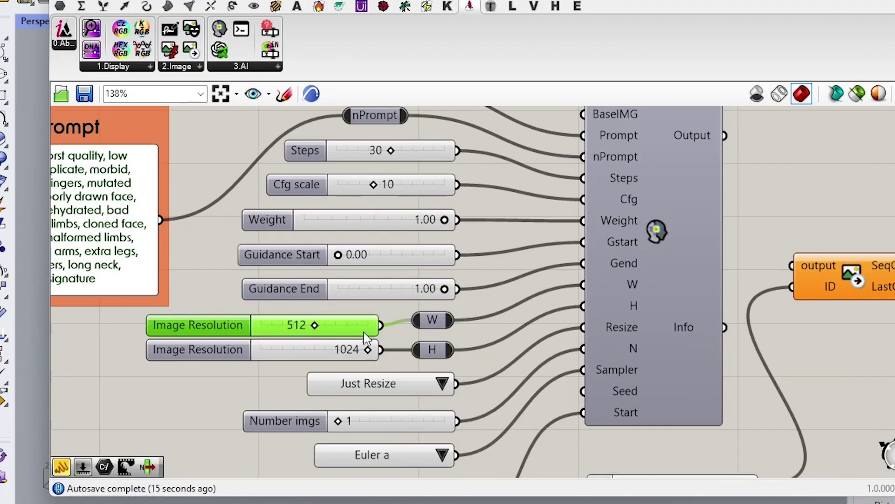
{"action": "double_click", "coordinate": [357, 355]}
{"action": "type", "text": "512"}
{"action": "key", "text": "Return"}
Check the Resize options, keep Just Resize, and set Number imgs to 4
{"action": "right_click_drag", "start_coordinate": [393, 344], "coordinate": [382, 292]}
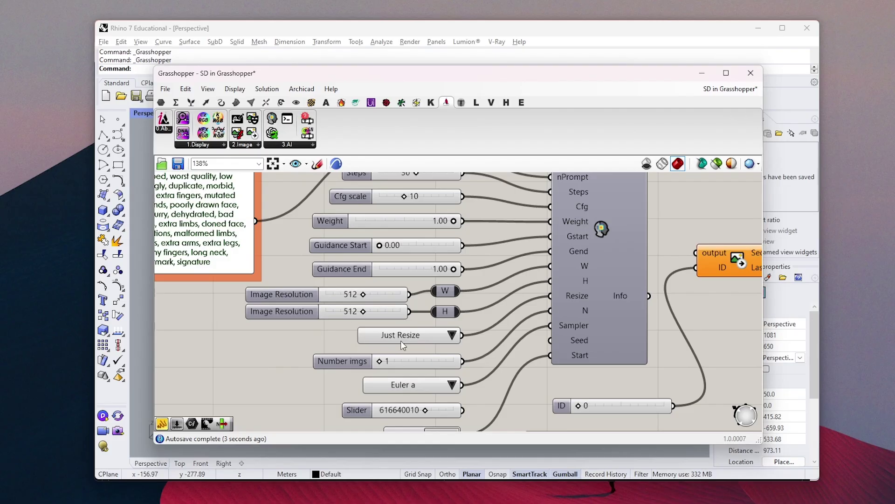
{"action": "left_click", "coordinate": [431, 331]}
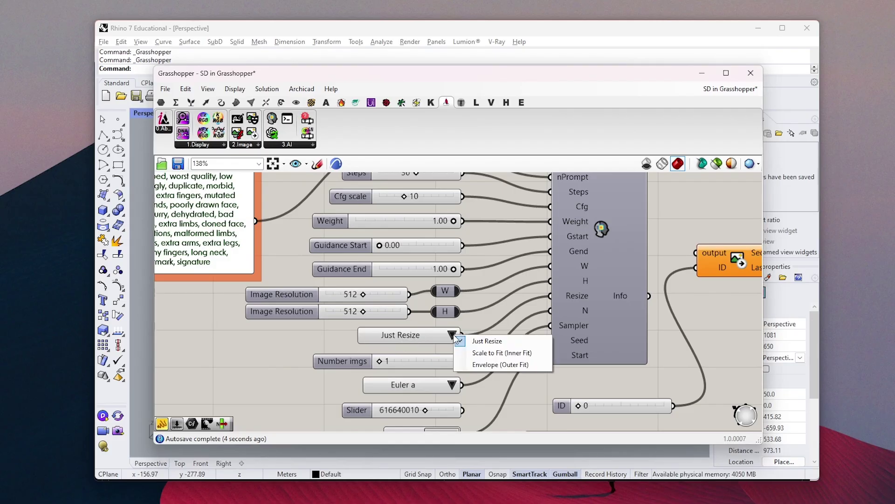
{"action": "scroll", "coordinate": [453, 335], "scroll_direction": "down", "scroll_amount": 1}
{"action": "left_click", "coordinate": [257, 365]}
{"action": "right_click_drag", "start_coordinate": [360, 354], "coordinate": [321, 350]}
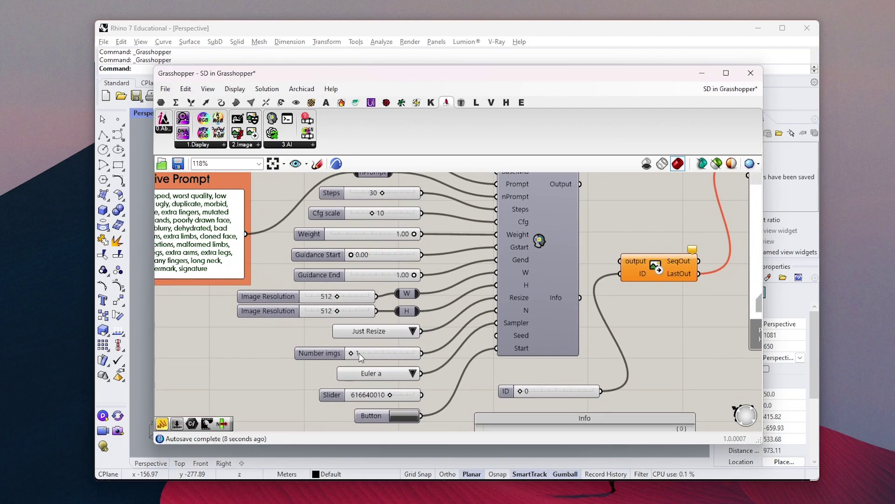
{"action": "left_click_drag", "start_coordinate": [352, 353], "coordinate": [399, 356]}
{"action": "left_click_drag", "start_coordinate": [422, 394], "coordinate": [461, 368]}
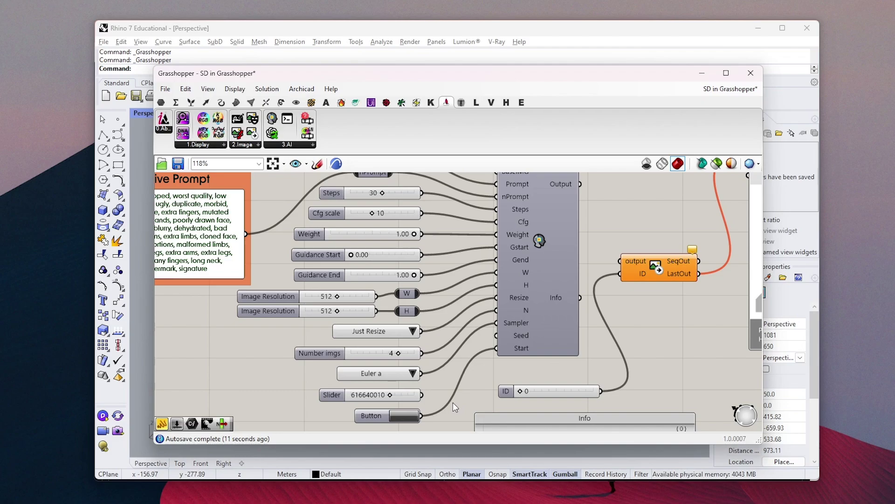
Run the text-to-image generation and feed the Output through SeqOut into the image viewer
{"action": "scroll", "coordinate": [454, 407], "scroll_direction": "down", "scroll_amount": 5}
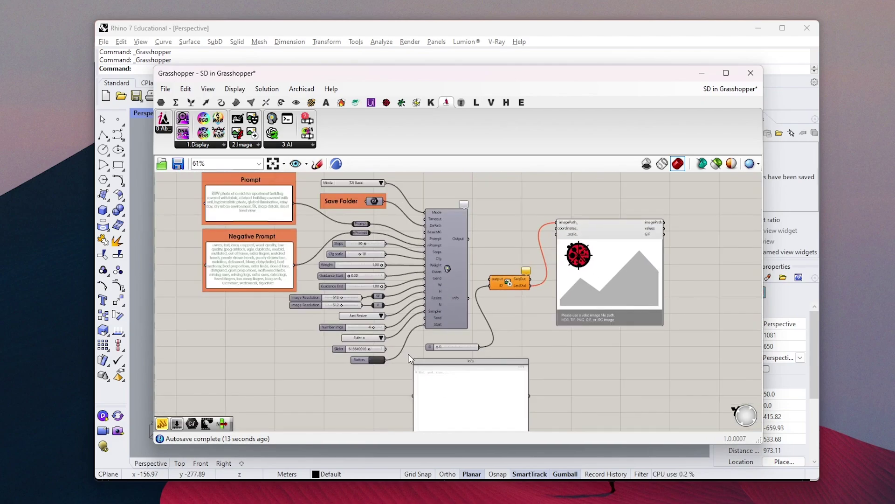
{"action": "scroll", "coordinate": [366, 363], "scroll_direction": "up", "scroll_amount": 1}
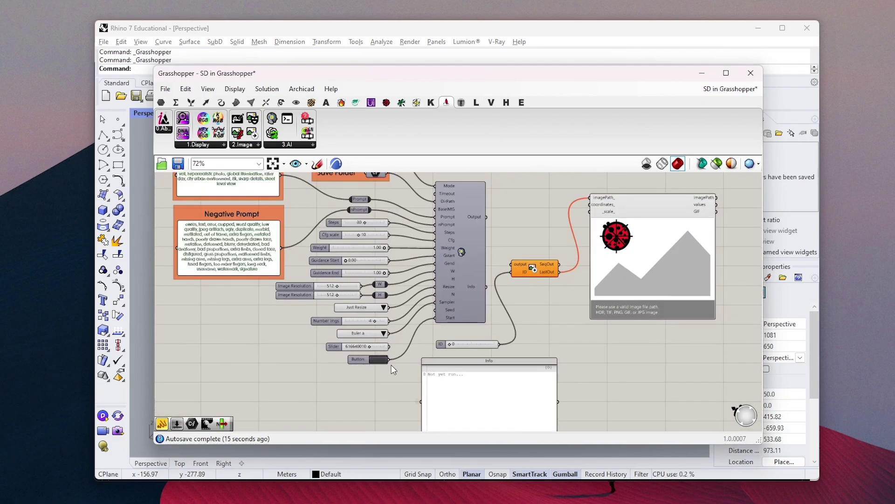
{"action": "right_click_drag", "start_coordinate": [386, 378], "coordinate": [399, 405]}
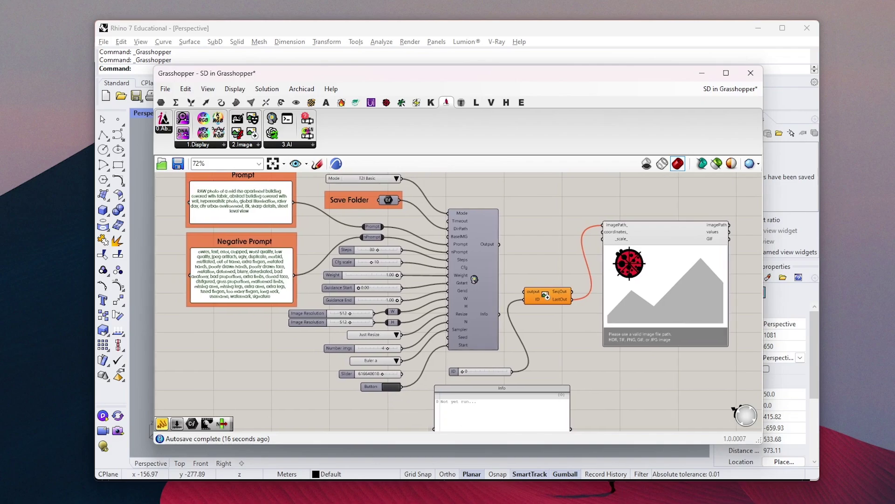
{"action": "key", "text": "alt+Tab"}
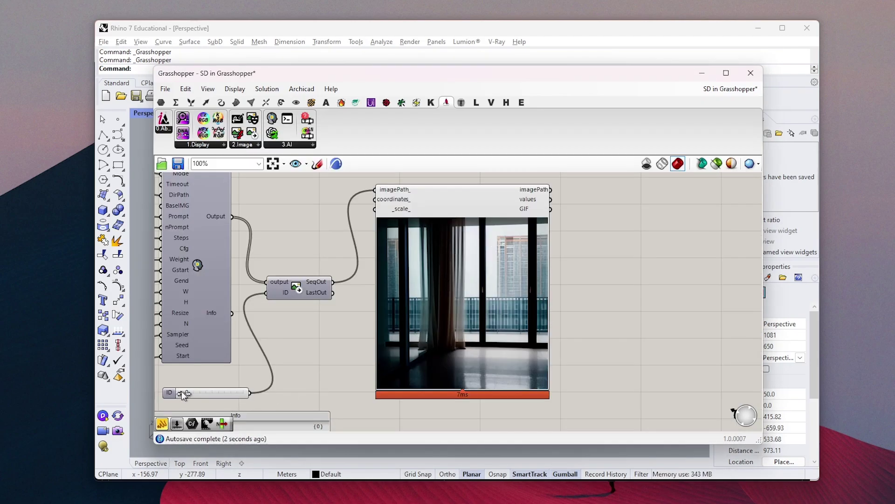
Browse the generated images in the viewer by setting the ID slider to 1 and finally to 3
{"action": "left_click_drag", "start_coordinate": [181, 391], "coordinate": [197, 390]}
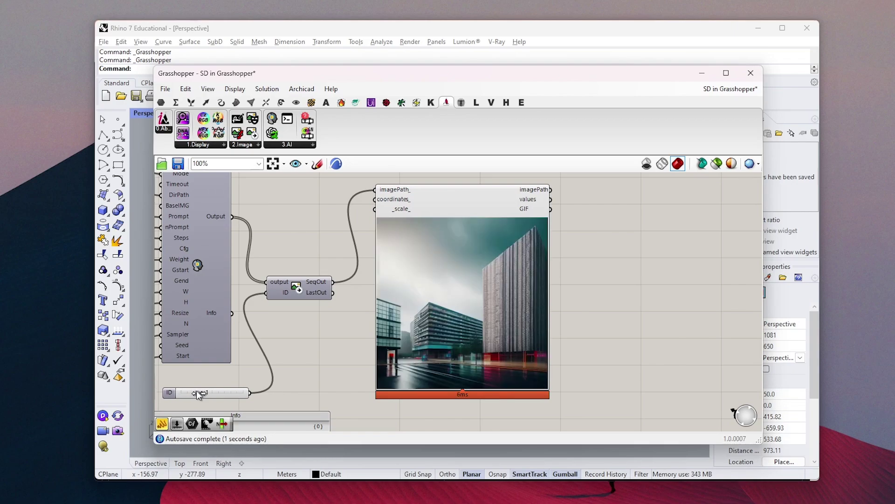
{"action": "scroll", "coordinate": [461, 341], "scroll_direction": "up", "scroll_amount": 3}
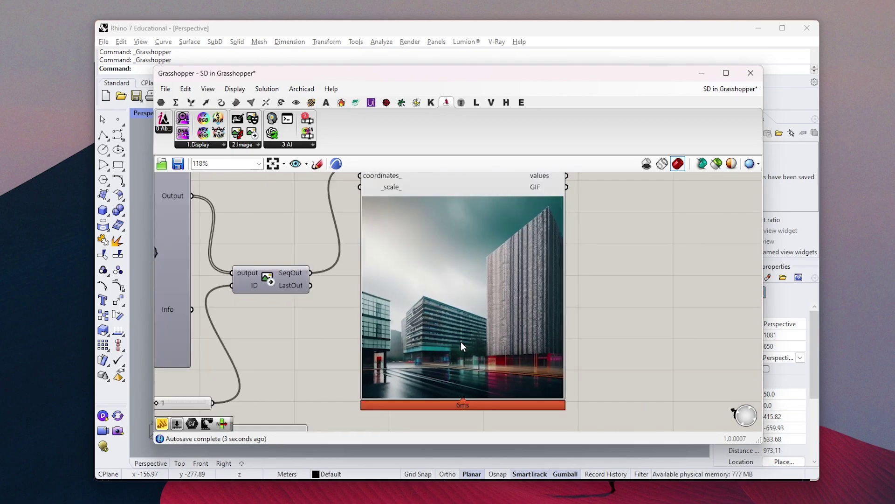
{"action": "right_click_drag", "start_coordinate": [460, 341], "coordinate": [453, 347]}
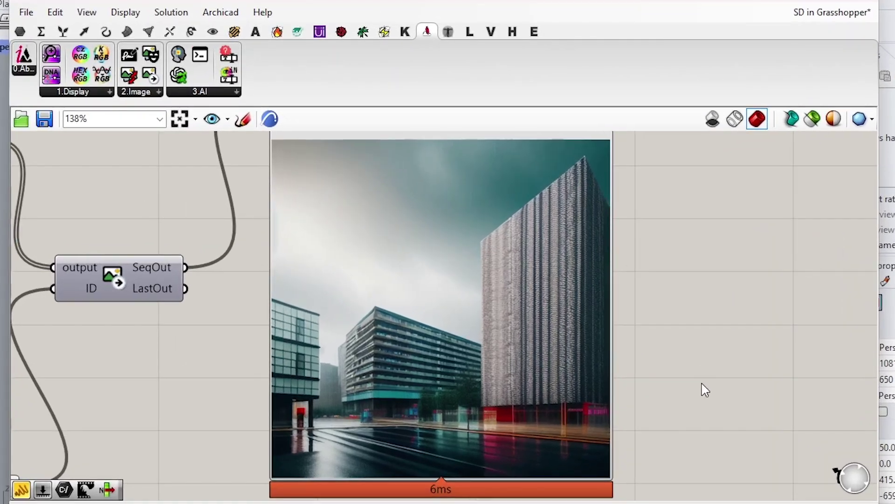
{"action": "scroll", "coordinate": [641, 352], "scroll_direction": "down", "scroll_amount": 2}
{"action": "right_click_drag", "start_coordinate": [220, 450], "coordinate": [216, 415]}
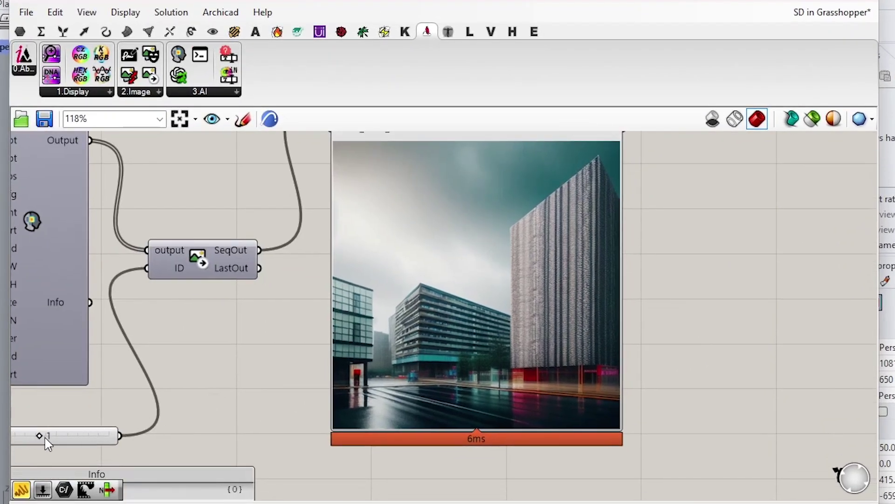
{"action": "left_click_drag", "start_coordinate": [40, 438], "coordinate": [105, 435]}
{"action": "scroll", "coordinate": [213, 352], "scroll_direction": "down", "scroll_amount": 3}
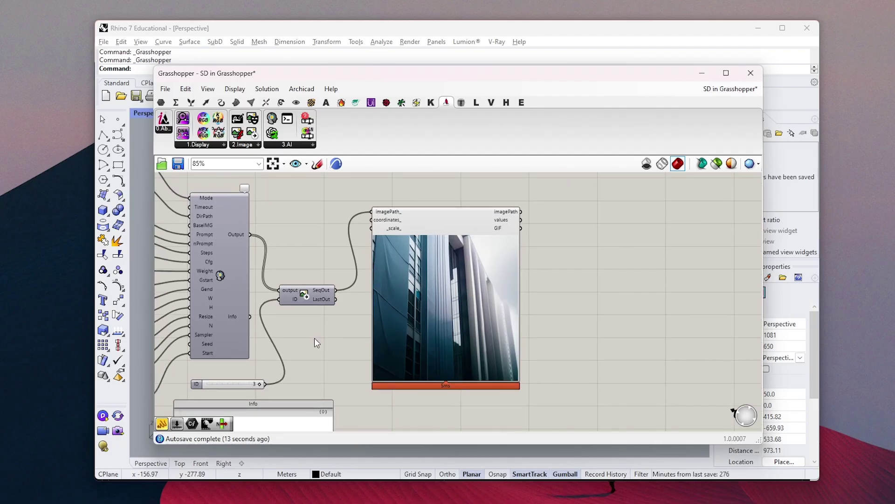
Add another Ladybug LB ImageViewer component to the canvas beside the existing image viewer
{"action": "scroll", "coordinate": [315, 340], "scroll_direction": "down", "scroll_amount": 1}
{"action": "right_click_drag", "start_coordinate": [320, 349], "coordinate": [361, 354]}
{"action": "left_click", "coordinate": [463, 252]}
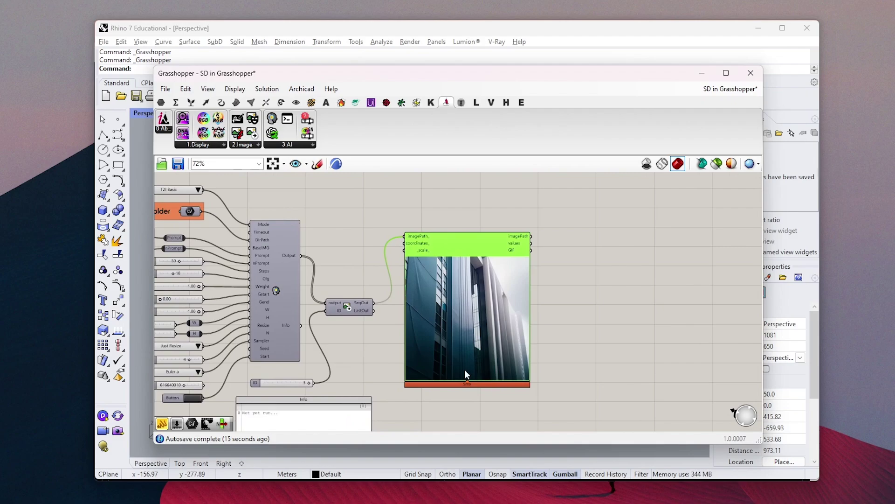
{"action": "left_click", "coordinate": [420, 200]}
{"action": "left_click", "coordinate": [386, 102]}
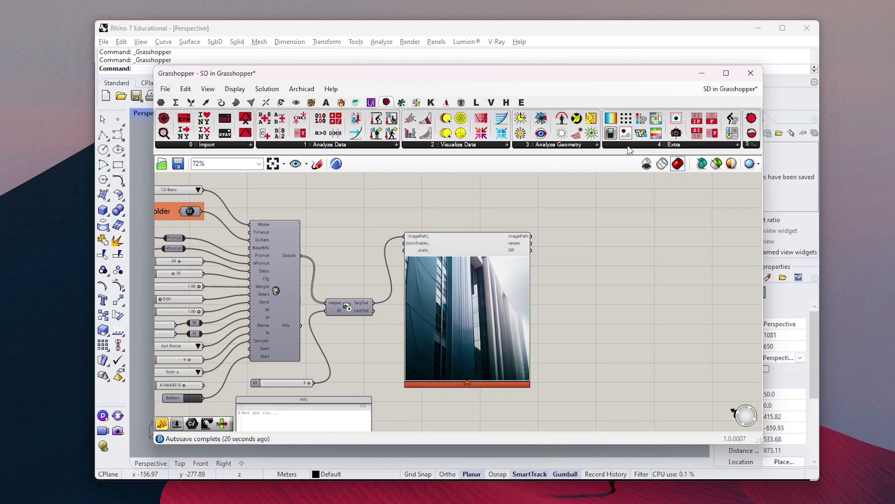
{"action": "left_click", "coordinate": [628, 144]}
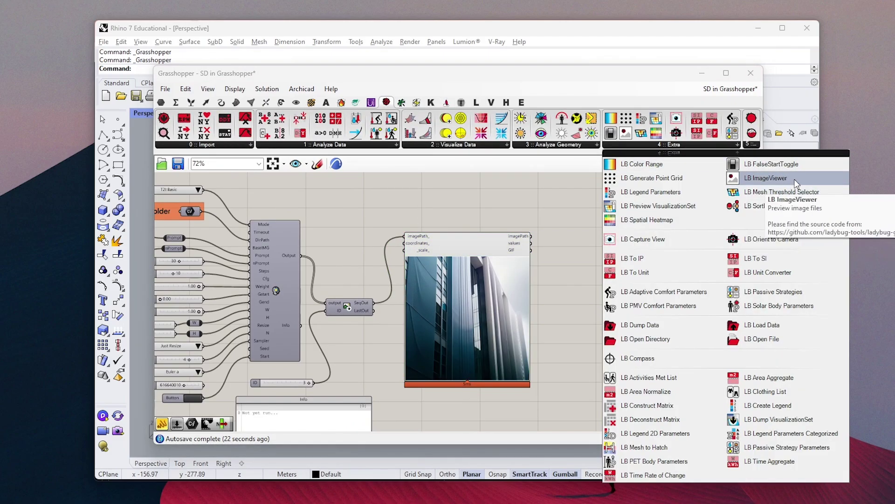
{"action": "left_click", "coordinate": [765, 178]}
{"action": "left_click", "coordinate": [590, 280]}
{"action": "left_click_drag", "start_coordinate": [590, 252], "coordinate": [627, 276]}
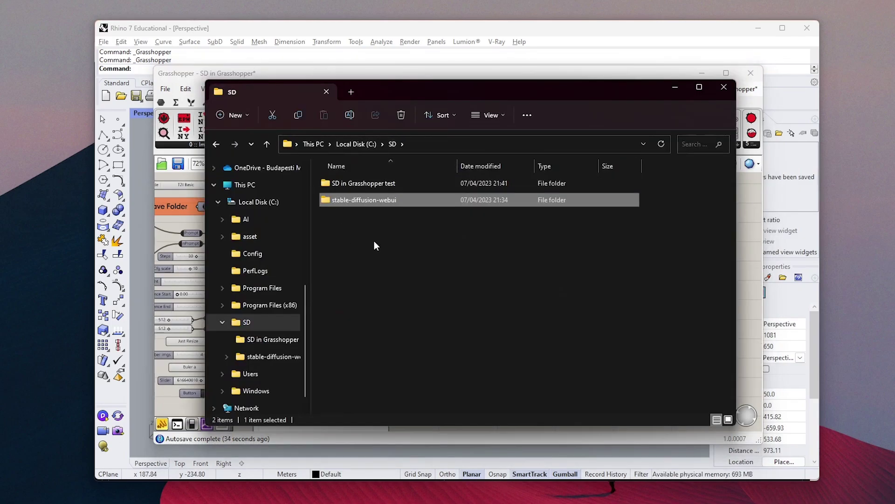
Open the SD in Grasshopper test folder and examine the generated PNG images
{"action": "double_click", "coordinate": [340, 183]}
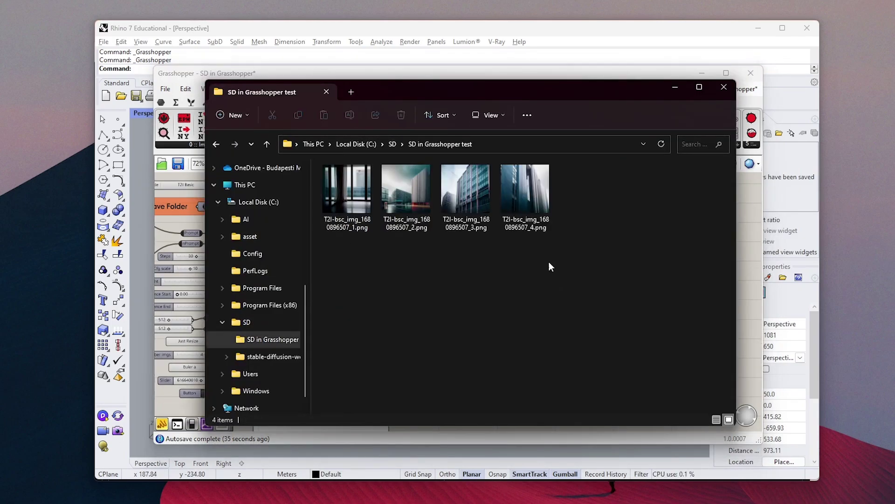
{"action": "left_click_drag", "start_coordinate": [613, 278], "coordinate": [351, 198]}
{"action": "left_click", "coordinate": [368, 219]}
{"action": "double_click", "coordinate": [358, 203]}
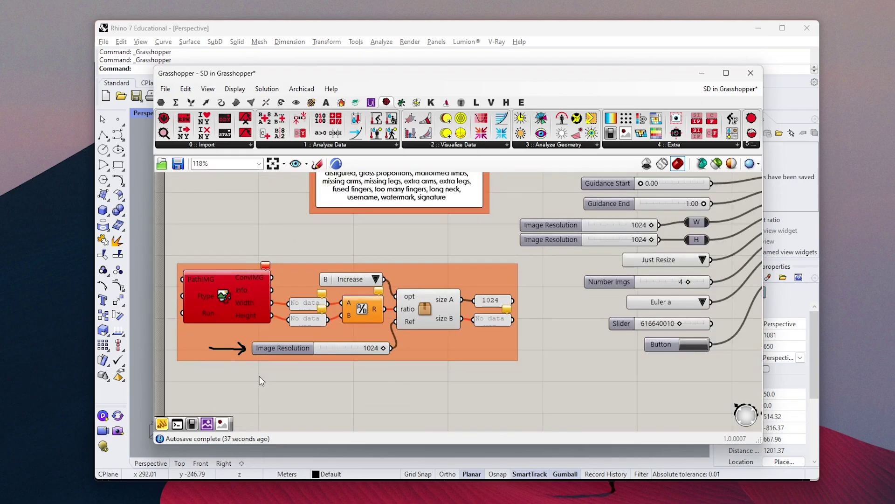
Connect the Base Image path to the PathIMG input of the component in the image ratio group
{"action": "right_click_drag", "start_coordinate": [360, 358], "coordinate": [329, 345]}
{"action": "right_click_drag", "start_coordinate": [549, 321], "coordinate": [491, 313]}
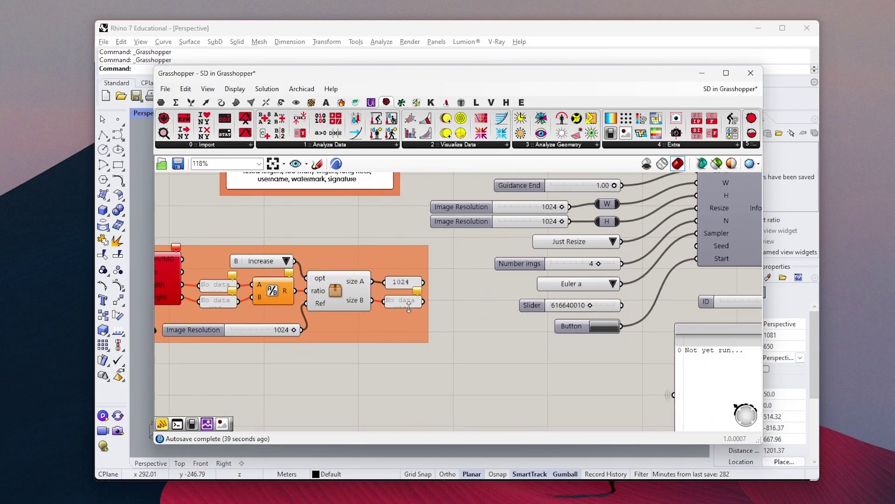
{"action": "right_click_drag", "start_coordinate": [410, 306], "coordinate": [464, 325]}
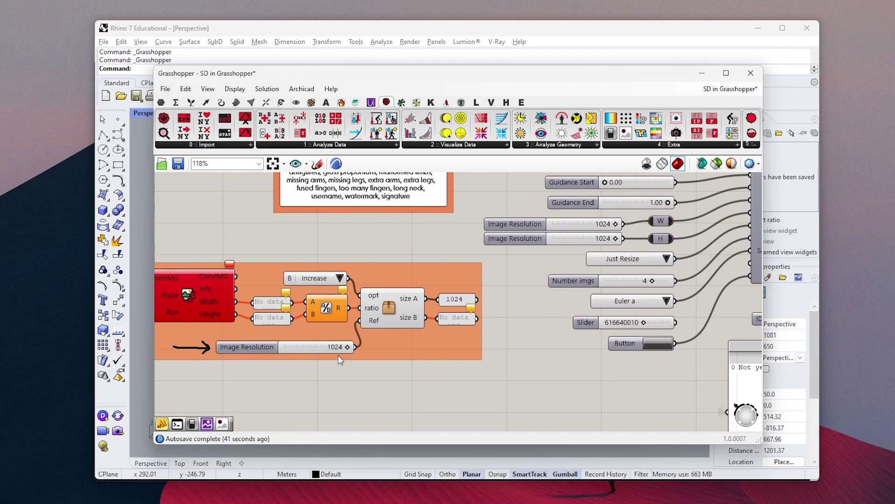
{"action": "right_click_drag", "start_coordinate": [327, 361], "coordinate": [350, 362]}
{"action": "scroll", "coordinate": [353, 359], "scroll_direction": "down", "scroll_amount": 4}
{"action": "right_click_drag", "start_coordinate": [422, 312], "coordinate": [404, 331]}
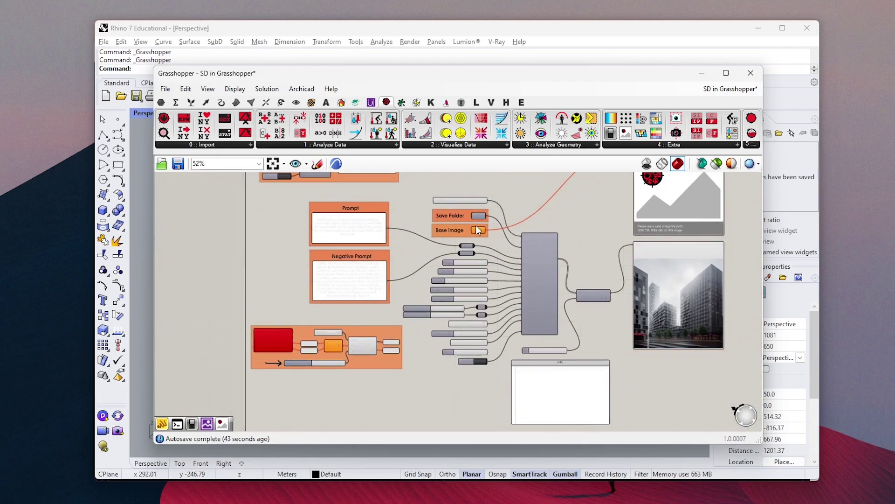
{"action": "scroll", "coordinate": [480, 235], "scroll_direction": "up", "scroll_amount": 3}
{"action": "scroll", "coordinate": [491, 231], "scroll_direction": "down", "scroll_amount": 3}
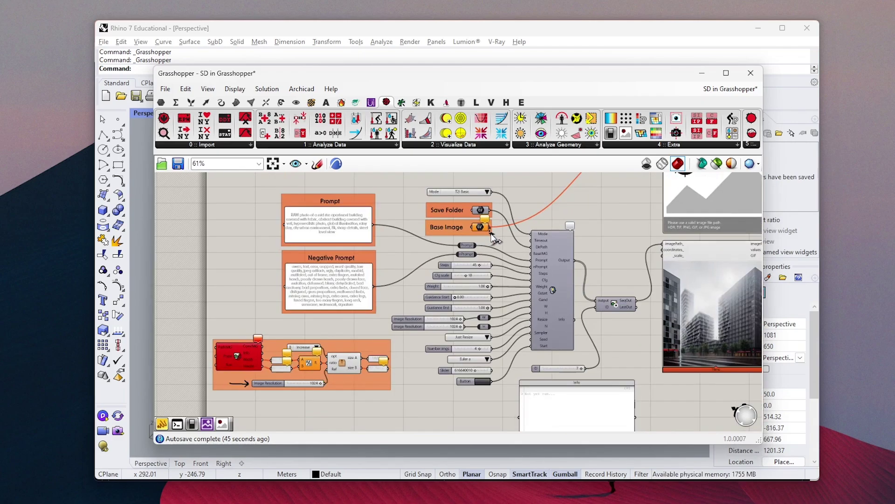
{"action": "left_click_drag", "start_coordinate": [489, 227], "coordinate": [216, 347]}
{"action": "scroll", "coordinate": [435, 262], "scroll_direction": "up", "scroll_amount": 2}
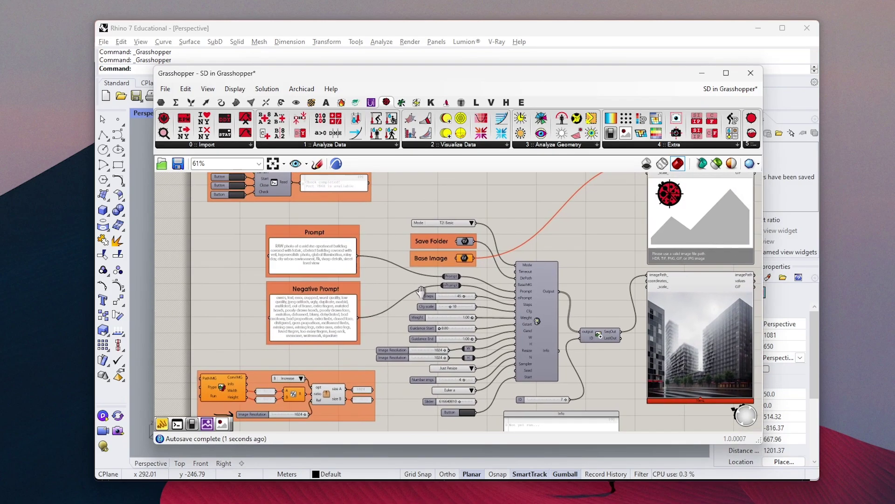
Connect the size A and size B panels to the W and H relays in place of the Image Resolution sliders
{"action": "scroll", "coordinate": [396, 281], "scroll_direction": "up", "scroll_amount": 2}
{"action": "right_click_drag", "start_coordinate": [404, 393], "coordinate": [418, 338]}
{"action": "left_click_drag", "start_coordinate": [432, 292], "coordinate": [406, 262]}
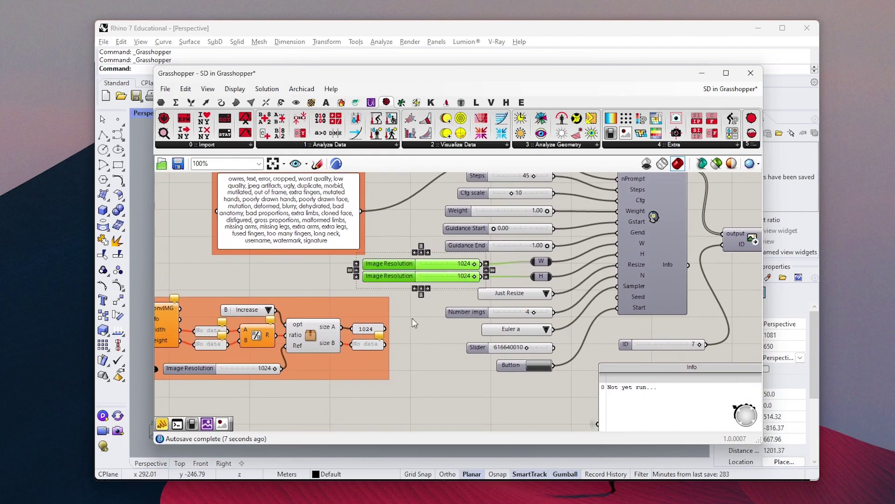
{"action": "left_click", "coordinate": [412, 319]}
{"action": "left_click_drag", "start_coordinate": [386, 328], "coordinate": [536, 264]}
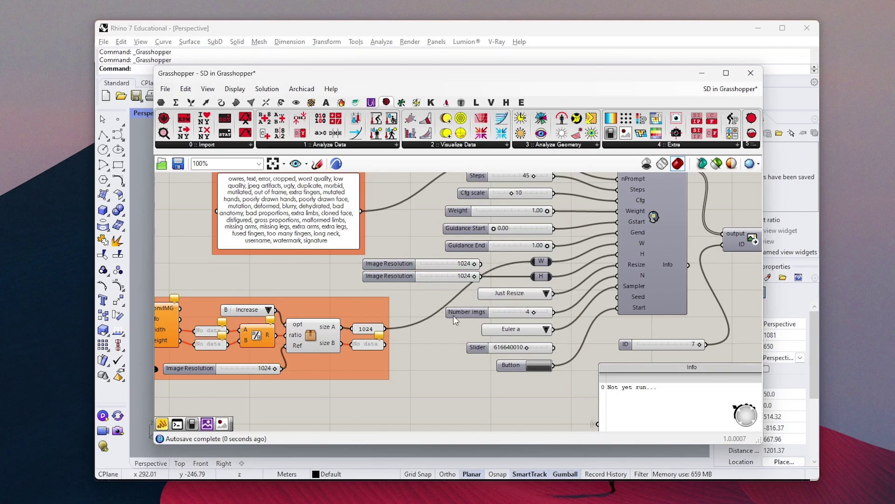
{"action": "left_click_drag", "start_coordinate": [387, 344], "coordinate": [538, 276]}
{"action": "right_click_drag", "start_coordinate": [402, 337], "coordinate": [440, 343]}
{"action": "scroll", "coordinate": [369, 374], "scroll_direction": "up", "scroll_amount": 2}
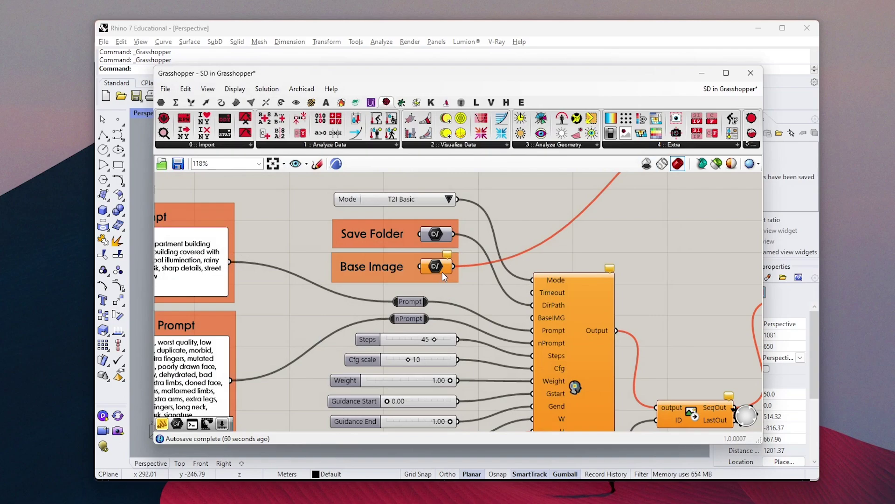
{"action": "right_click", "coordinate": [437, 268]}
{"action": "mouse_move", "coordinate": [472, 331]}
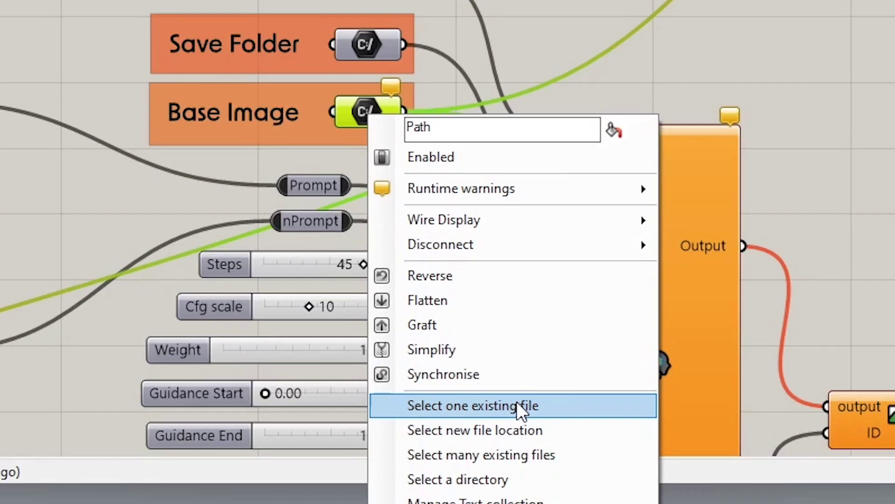
{"action": "left_click", "coordinate": [518, 407]}
{"action": "left_click", "coordinate": [373, 252]}
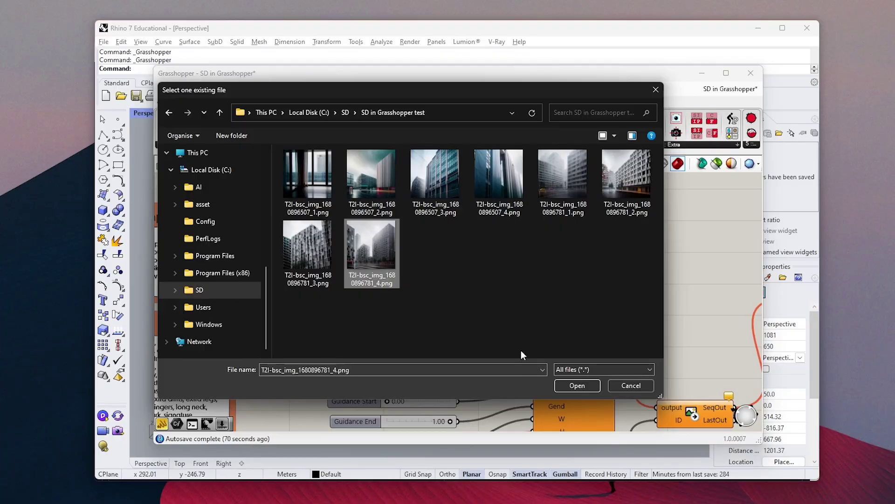
{"action": "left_click", "coordinate": [573, 386]}
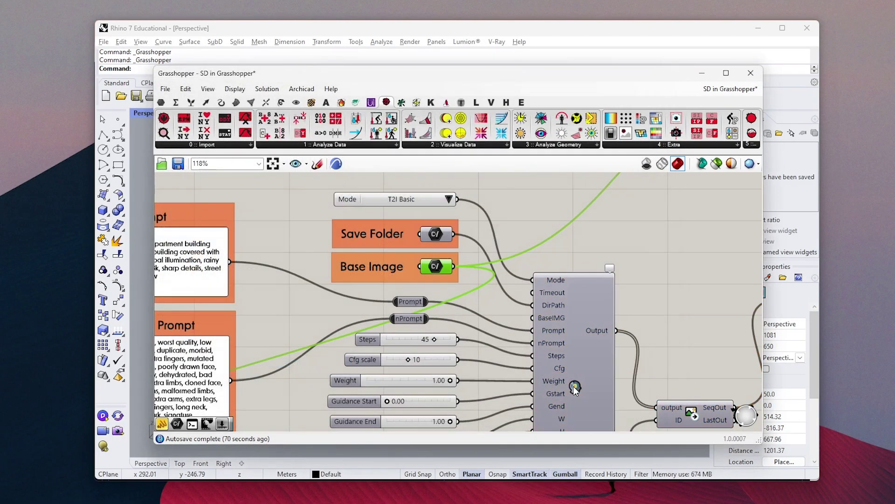
Check the base image in its image viewer and set the generation Mode to T2I CN-depth
{"action": "left_click", "coordinate": [511, 222]}
{"action": "scroll", "coordinate": [511, 221], "scroll_direction": "down", "scroll_amount": 4}
{"action": "right_click_drag", "start_coordinate": [695, 237], "coordinate": [512, 276]}
{"action": "scroll", "coordinate": [515, 272], "scroll_direction": "up", "scroll_amount": 2}
{"action": "right_click_drag", "start_coordinate": [523, 205], "coordinate": [514, 276]}
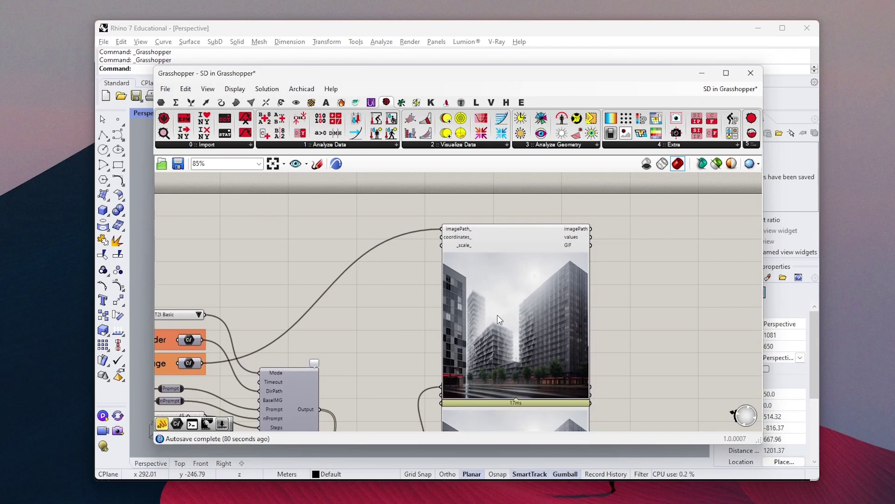
{"action": "scroll", "coordinate": [226, 371], "scroll_direction": "up", "scroll_amount": 2}
{"action": "right_click_drag", "start_coordinate": [226, 372], "coordinate": [411, 287]}
{"action": "scroll", "coordinate": [407, 239], "scroll_direction": "up", "scroll_amount": 1}
{"action": "left_click", "coordinate": [413, 201]}
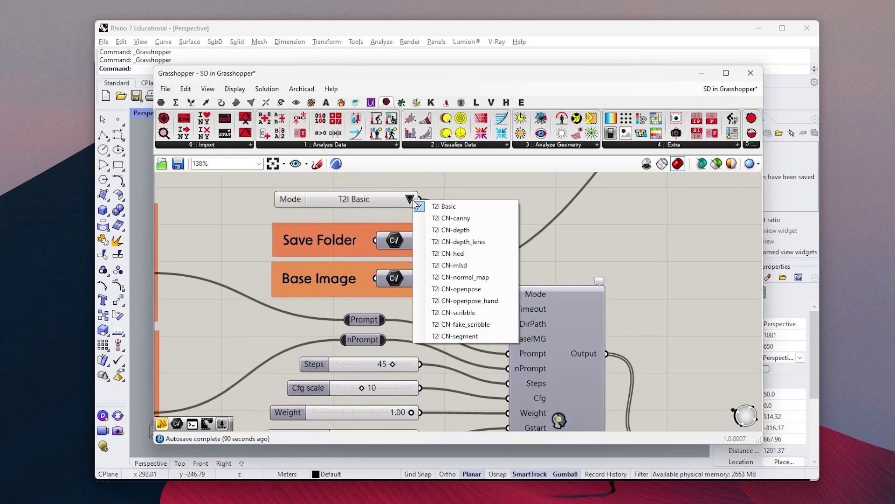
{"action": "left_click", "coordinate": [461, 233]}
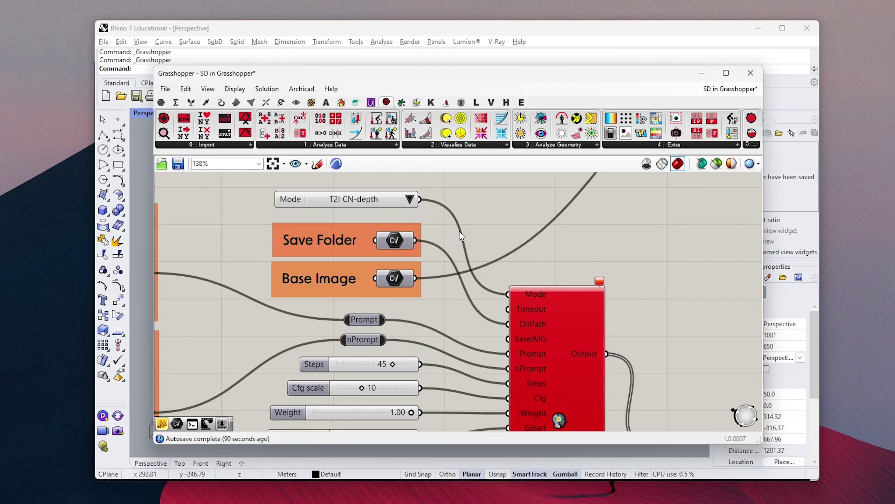
Connect the Base Image path to the BaseIMG input of the generation component and check the image ratio group
{"action": "right_click_drag", "start_coordinate": [420, 284], "coordinate": [382, 245]}
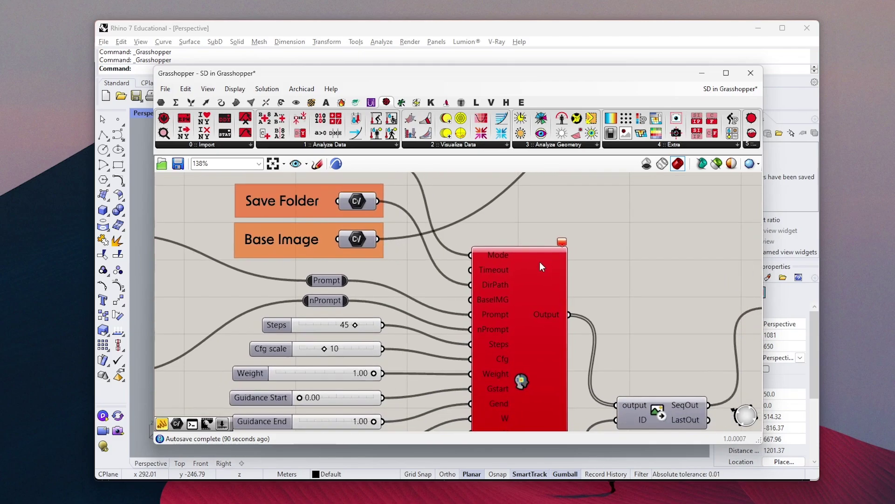
{"action": "mouse_move", "coordinate": [563, 249]}
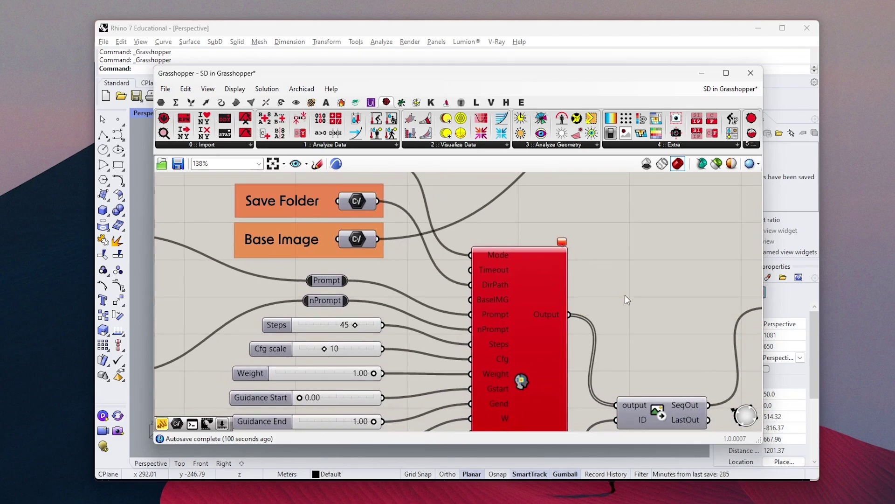
{"action": "left_click_drag", "start_coordinate": [381, 240], "coordinate": [468, 301]}
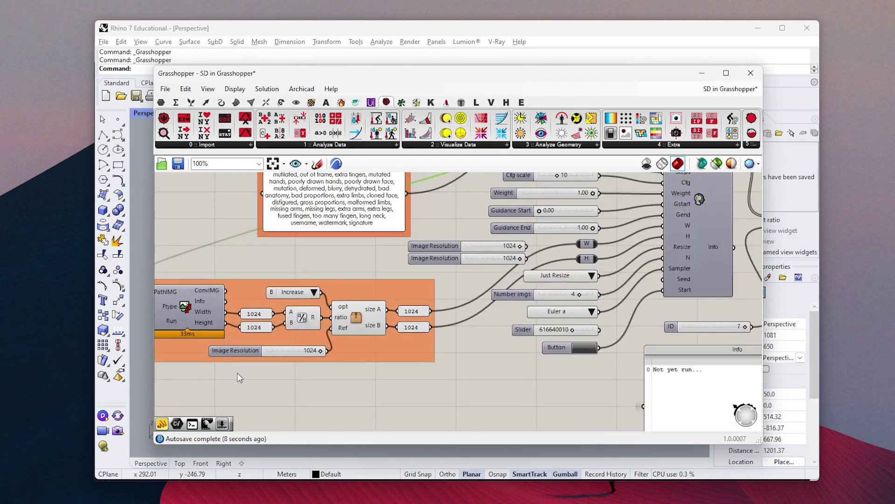
{"action": "right_click_drag", "start_coordinate": [237, 373], "coordinate": [344, 366]}
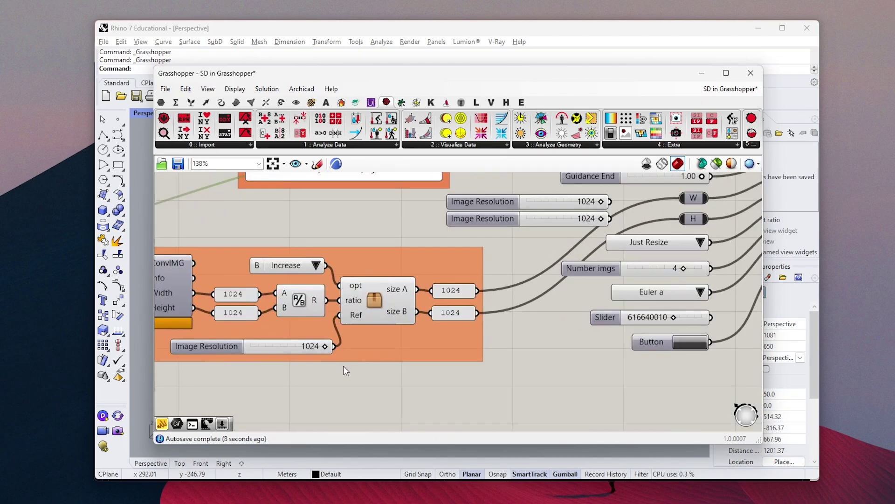
{"action": "mouse_move", "coordinate": [323, 345]}
{"action": "left_mouse_down"}
{"action": "mouse_move", "coordinate": [299, 348]}
{"action": "mouse_move", "coordinate": [334, 355]}
{"action": "left_mouse_up"}
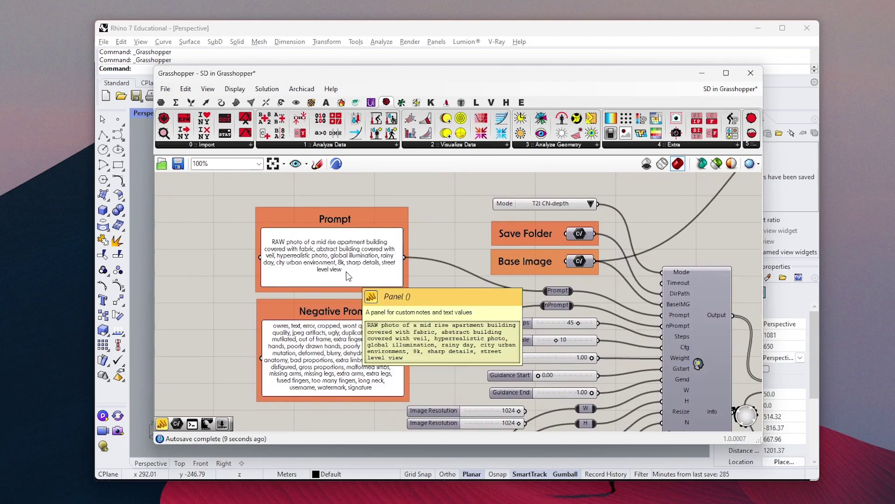
Edit the prompt to say red fabric and red veil, and add "cinematic lighting, volumetric red light" after the veil
{"action": "double_click", "coordinate": [346, 272]}
{"action": "left_click", "coordinate": [303, 239]}
{"action": "type", "text": "red"}
{"action": "left_click", "coordinate": [304, 246]}
{"action": "type", "text": "red "}
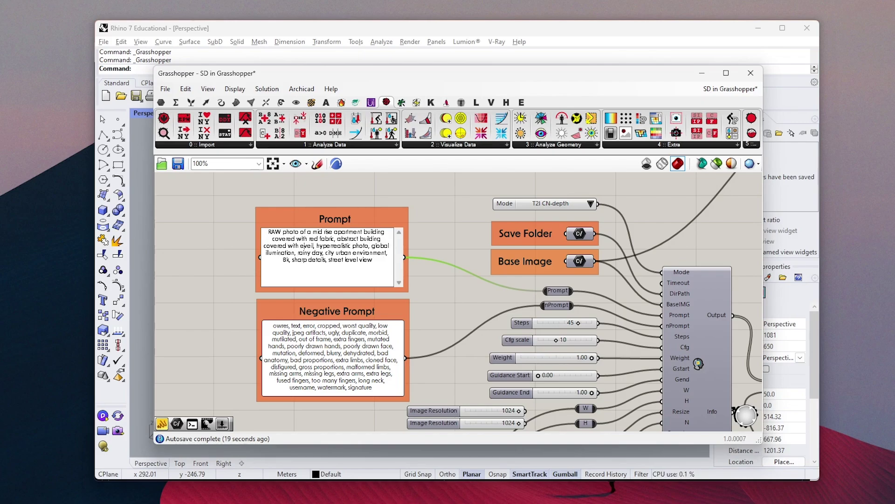
{"action": "type", "text": " cinematic lighting,v"}
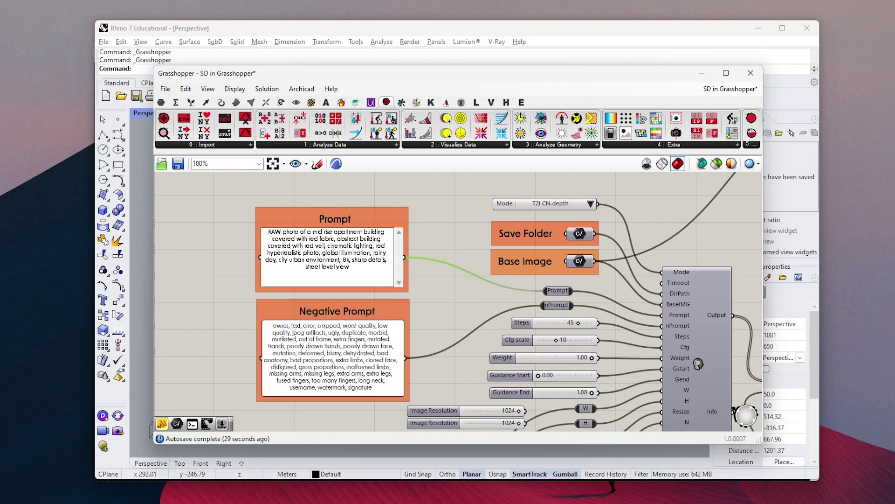
{"action": "type", "text": "olumetric red light,"}
{"action": "left_click", "coordinate": [446, 233]}
Start the image generation and inspect the output in the second image viewer
{"action": "scroll", "coordinate": [446, 233], "scroll_direction": "down", "scroll_amount": 3}
{"action": "right_click_drag", "start_coordinate": [559, 401], "coordinate": [410, 365]}
{"action": "left_click", "coordinate": [385, 368]}
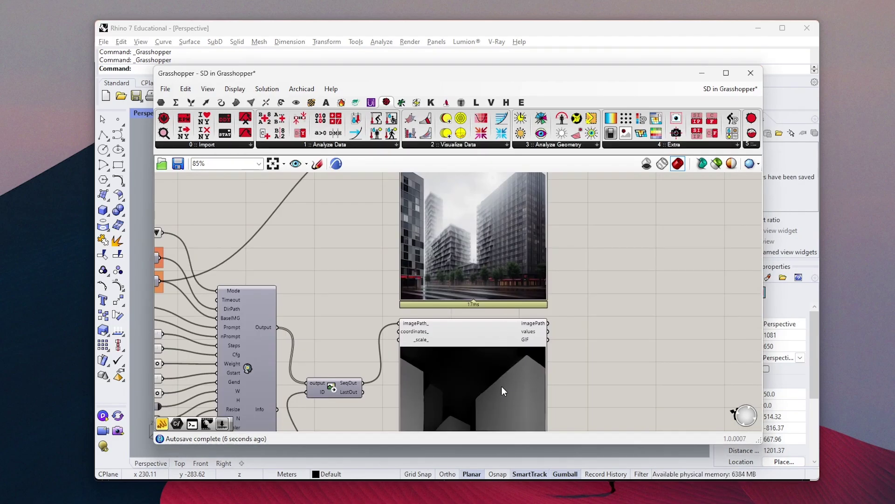
{"action": "right_click_drag", "start_coordinate": [502, 385], "coordinate": [500, 247]}
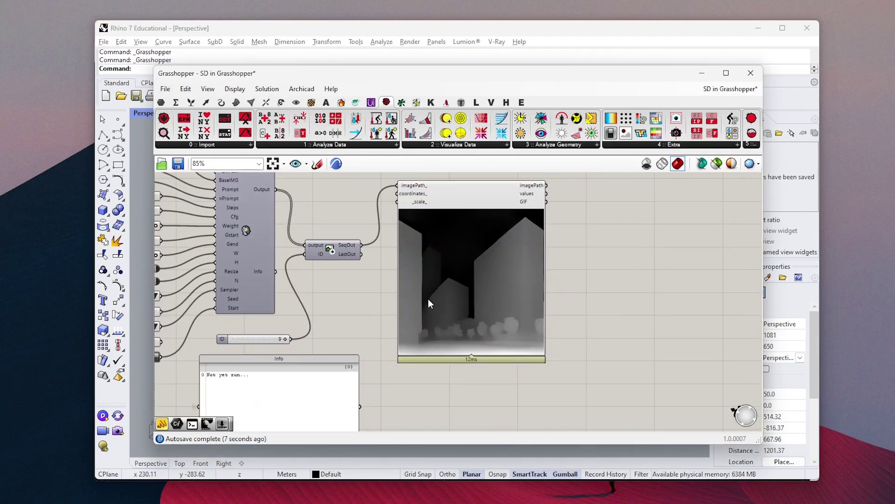
{"action": "scroll", "coordinate": [298, 337], "scroll_direction": "up", "scroll_amount": 1}
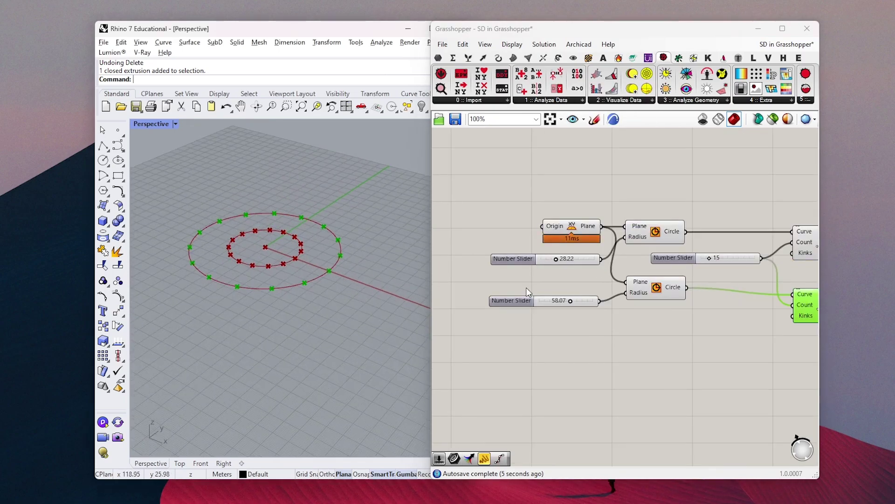
Connect the points of both divided circles to one shared component input
{"action": "left_click_drag", "start_coordinate": [511, 231], "coordinate": [618, 235]}
{"action": "left_click_drag", "start_coordinate": [510, 294], "coordinate": [618, 235], "text": "shift"}
{"action": "mouse_move", "coordinate": [671, 241]}
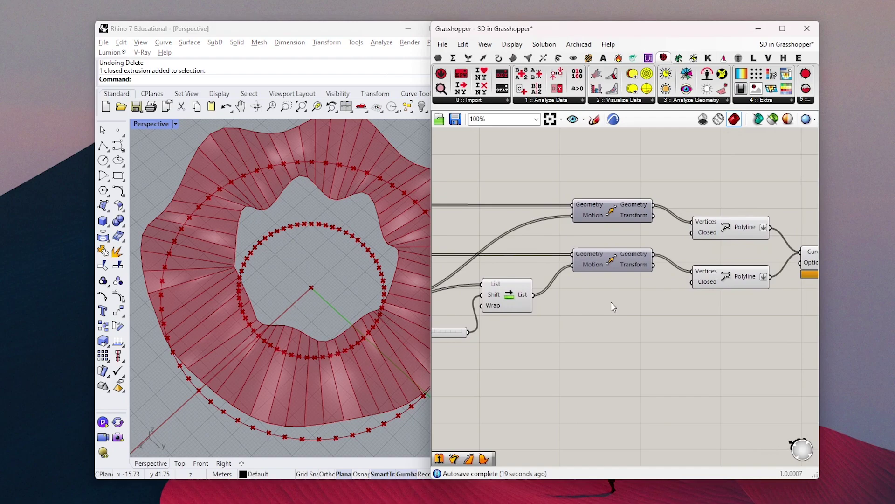
Open the options of the Random component's Range input
{"action": "right_click", "coordinate": [551, 280]}
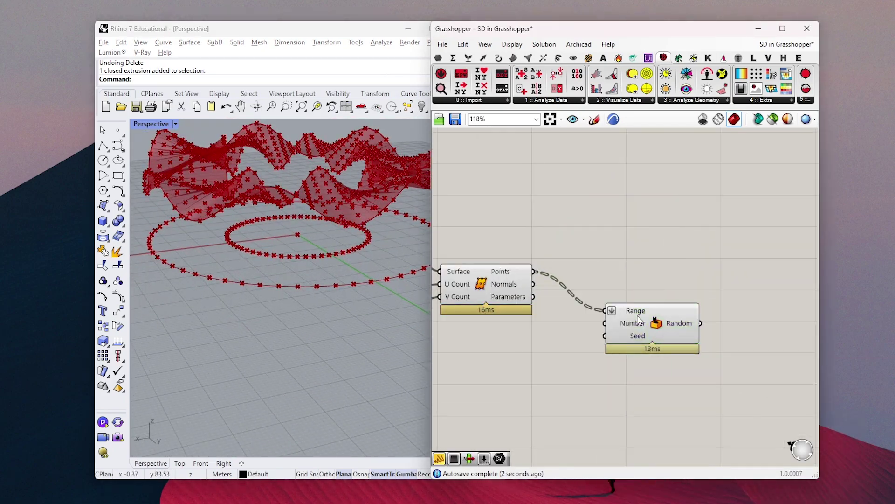
{"action": "right_click", "coordinate": [639, 320]}
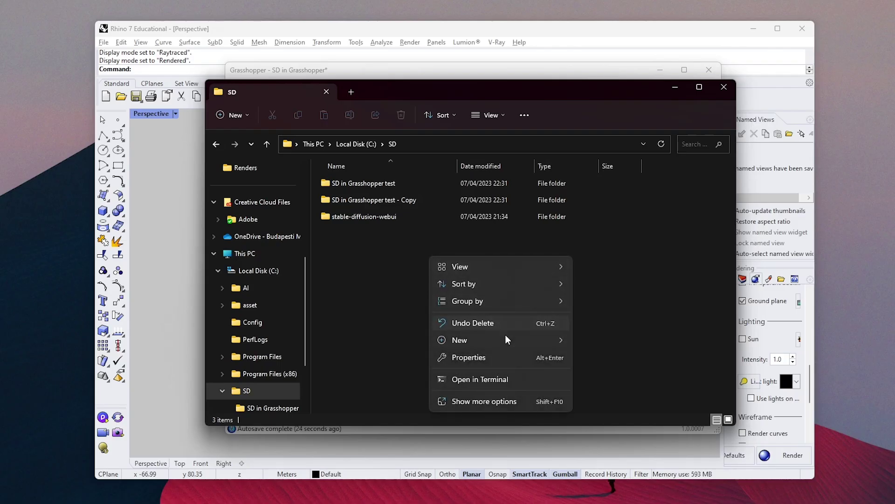
Create a folder named "raw render" in the SD folder and return to the Grasshopper canvas
{"action": "mouse_move", "coordinate": [495, 346]}
{"action": "left_click", "coordinate": [610, 344]}
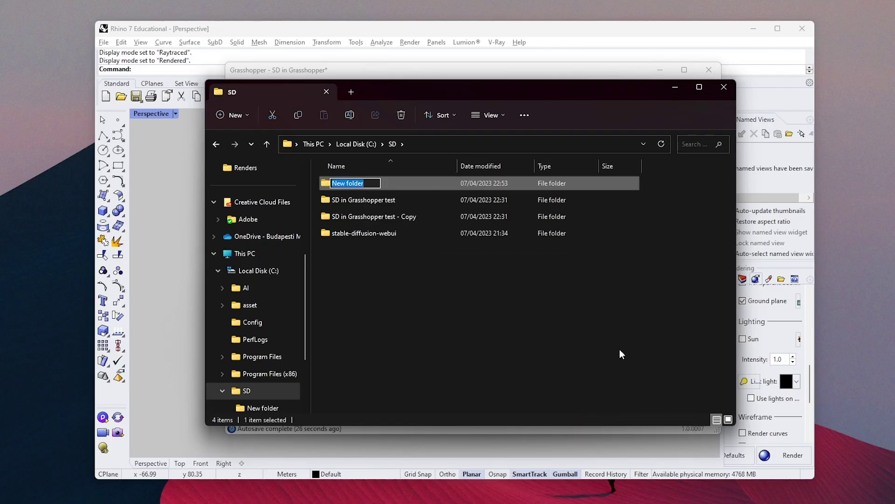
{"action": "type", "text": "raw re"}
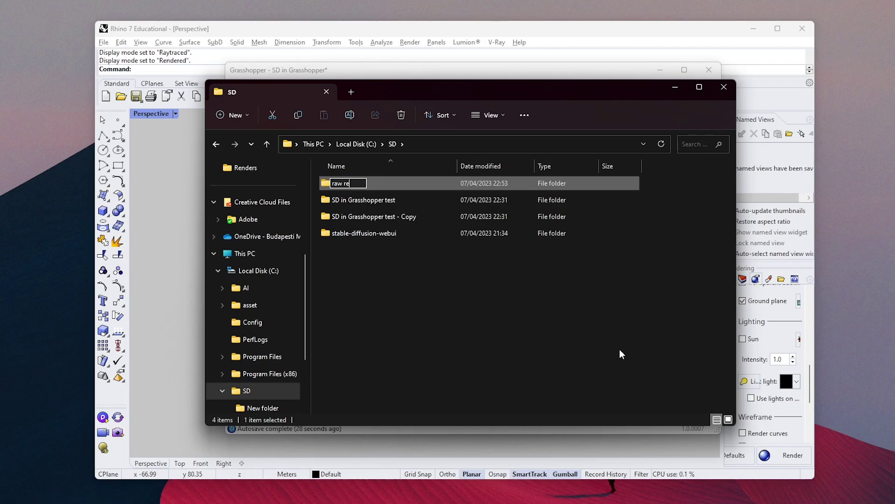
{"action": "type", "text": "nder"}
{"action": "key", "text": "Return"}
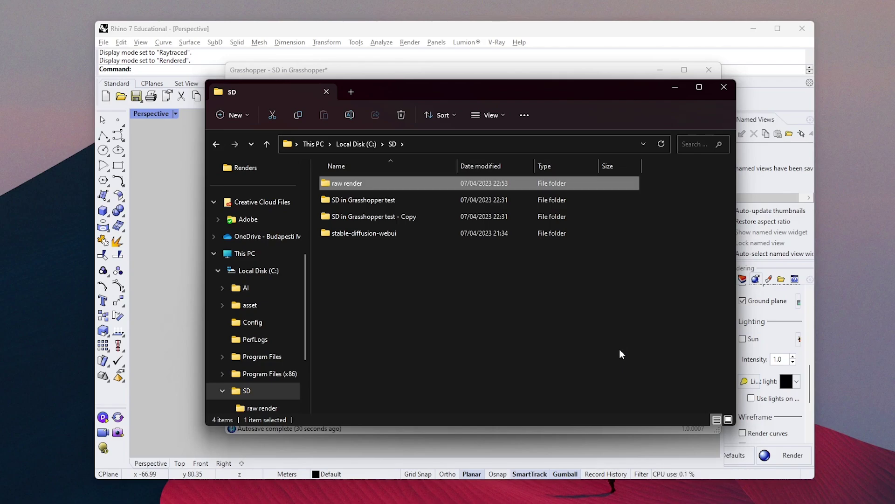
{"action": "left_click", "coordinate": [674, 88]}
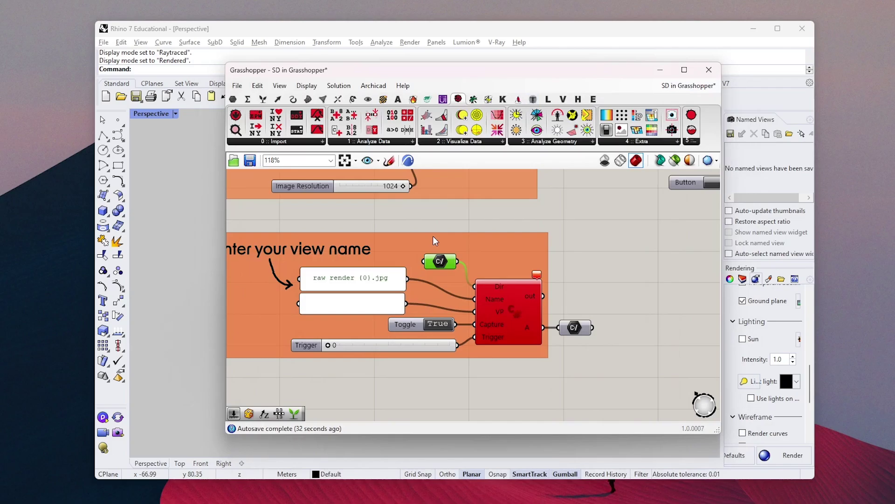
Set the path feeding the capture script's Dir input to the raw render directory inside SD
{"action": "right_click", "coordinate": [438, 262]}
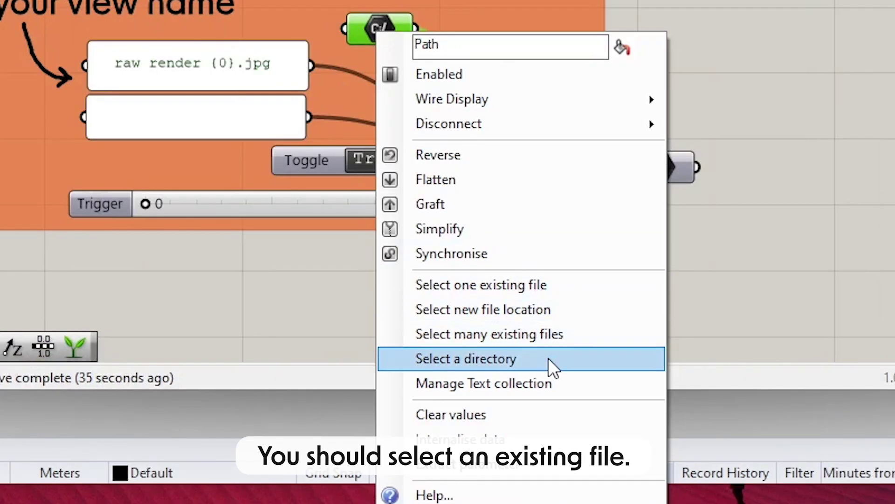
{"action": "left_click", "coordinate": [548, 359]}
{"action": "left_click", "coordinate": [448, 279]}
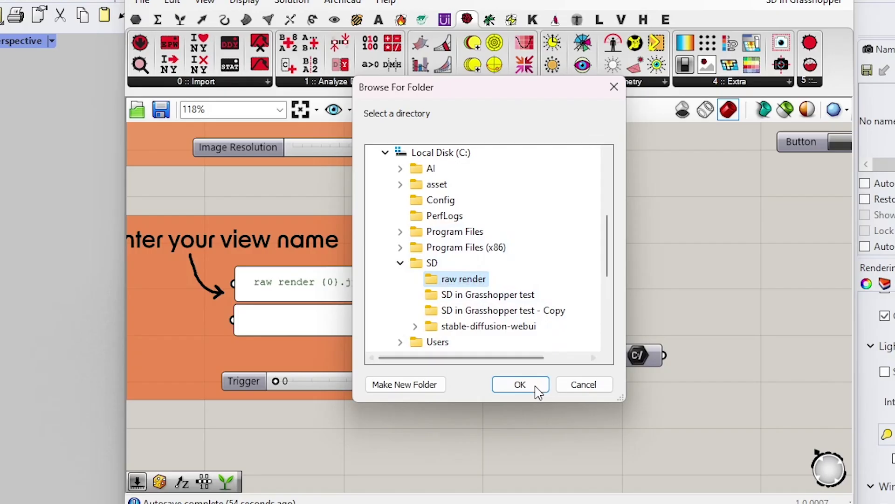
{"action": "left_click", "coordinate": [520, 384]}
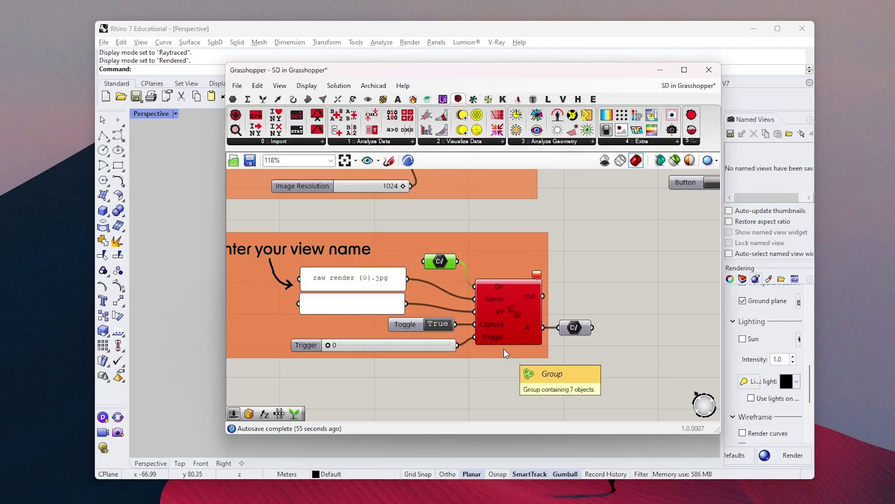
Open the viewport's Named Views and save the two-point perspective view of the pavilion as "view1"
{"action": "left_click", "coordinate": [52, 40]}
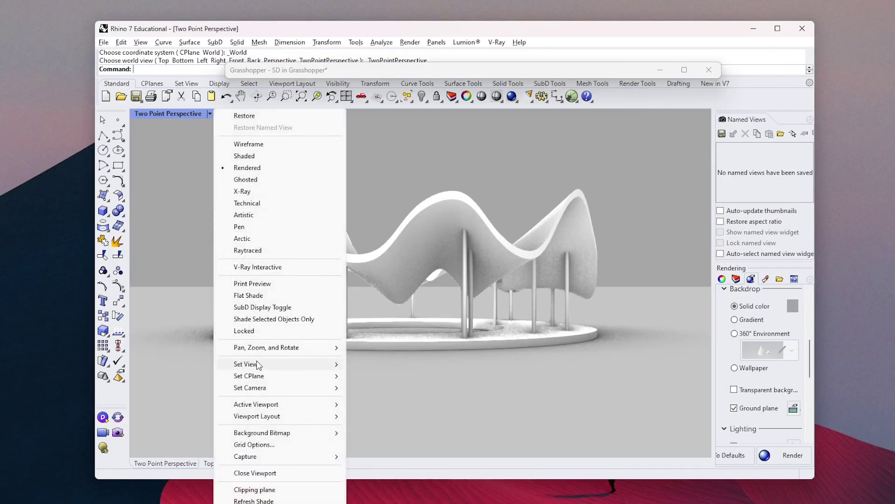
{"action": "mouse_move", "coordinate": [261, 366]}
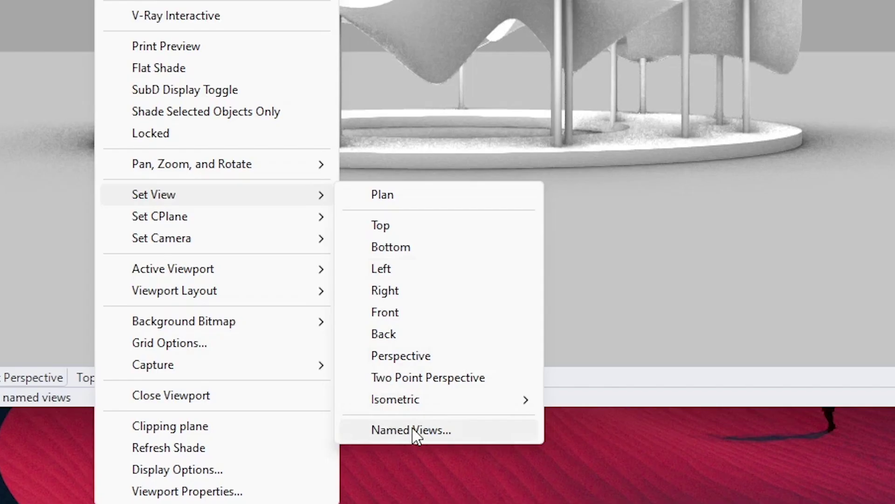
{"action": "left_click", "coordinate": [430, 430]}
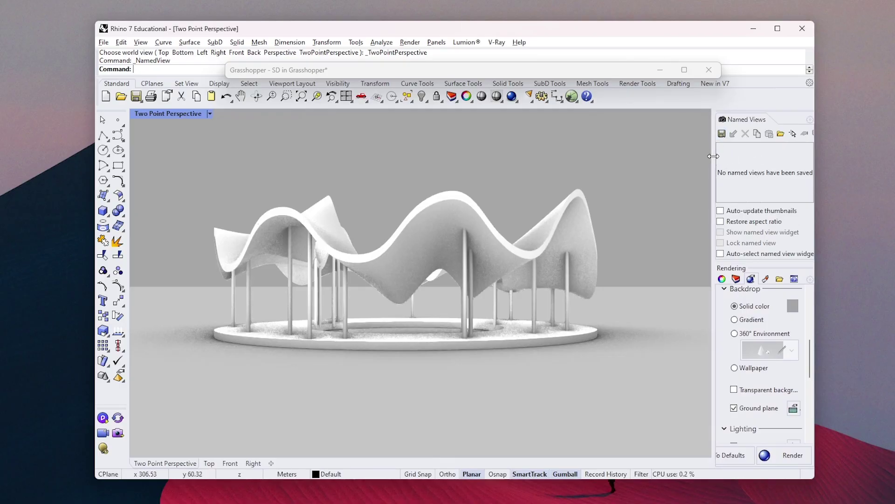
{"action": "left_click", "coordinate": [722, 134]}
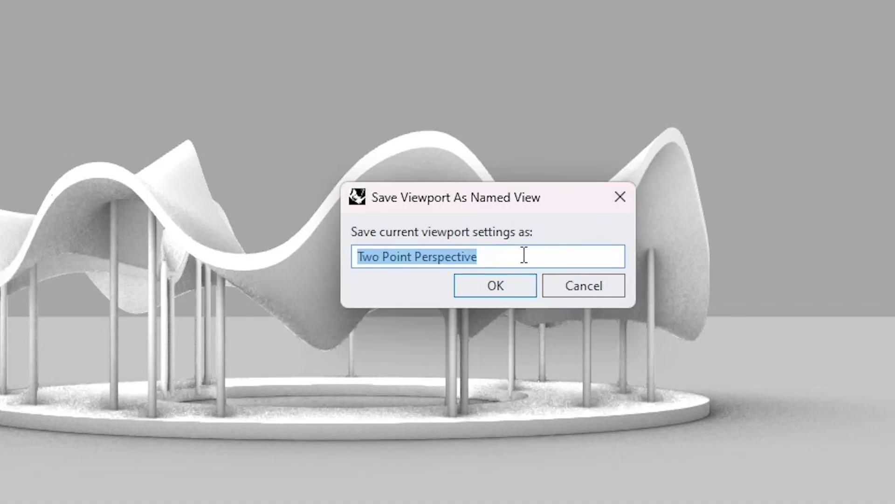
{"action": "type", "text": "view1"}
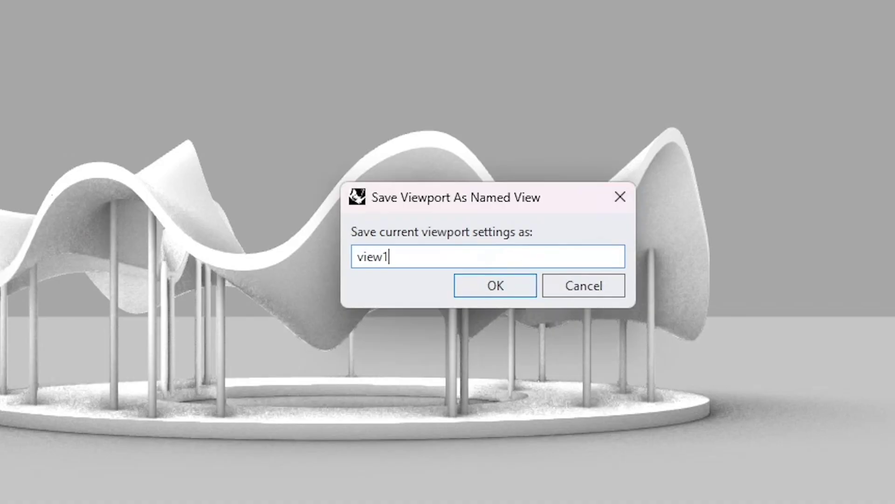
{"action": "left_click", "coordinate": [519, 286]}
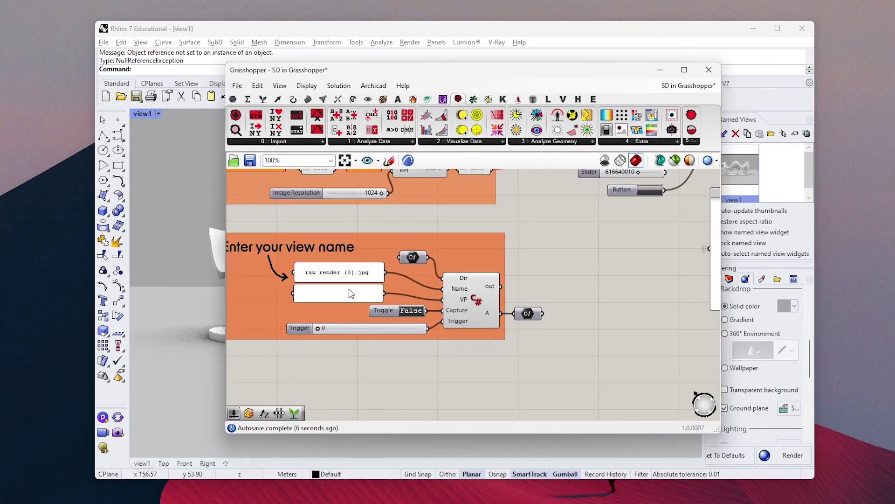
Enter "view1" in the view name panel connected to the capture script's VP input
{"action": "double_click", "coordinate": [351, 292]}
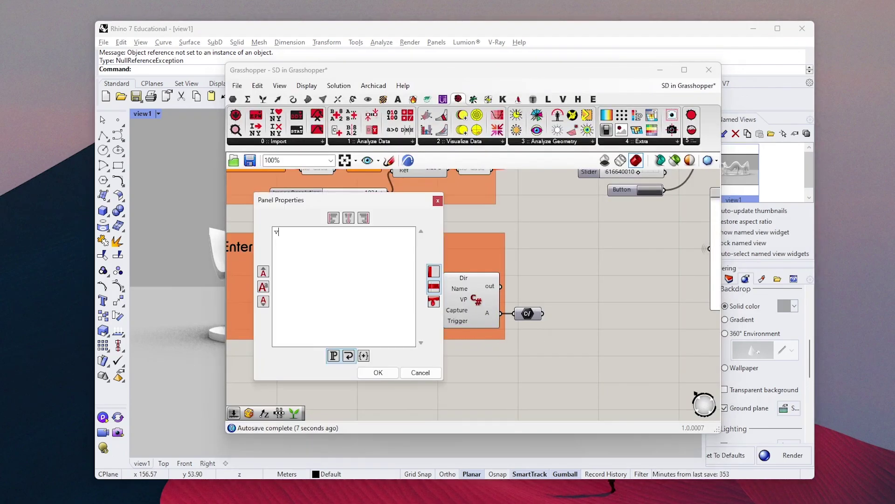
{"action": "left_click", "coordinate": [378, 372]}
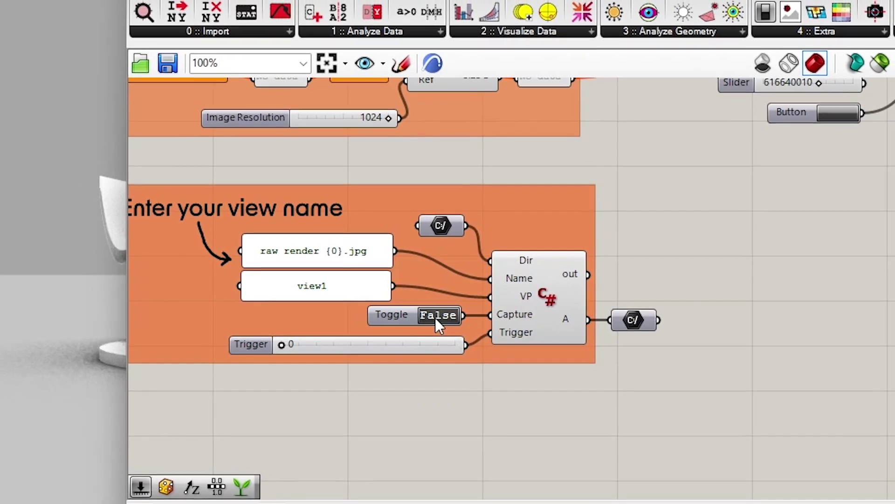
Set the capture toggle to True and connect the captured file path to the Base Image parameter
{"action": "double_click", "coordinate": [438, 316]}
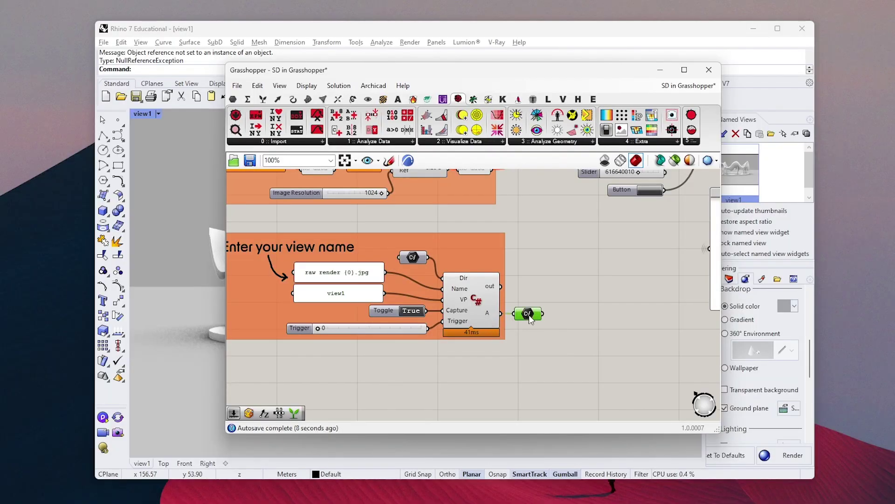
{"action": "mouse_move", "coordinate": [530, 319]}
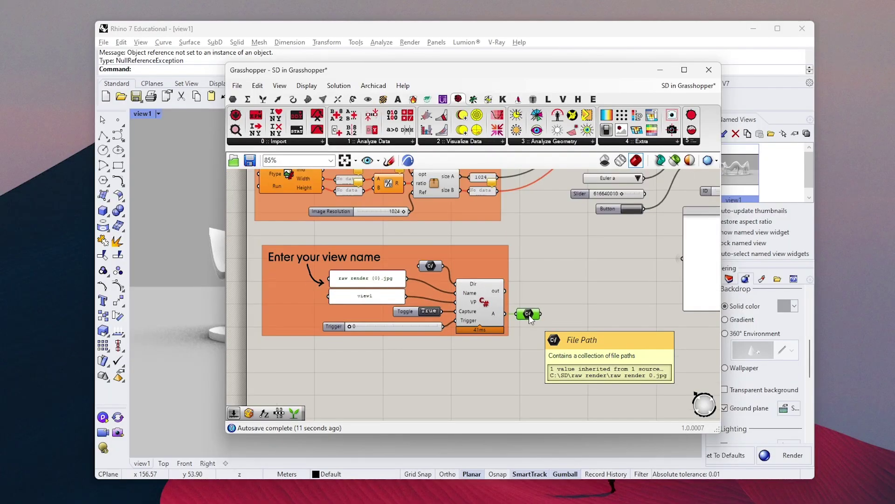
{"action": "scroll", "coordinate": [531, 319], "scroll_direction": "down", "scroll_amount": 6}
{"action": "left_click_drag", "start_coordinate": [542, 318], "coordinate": [409, 274]}
Check the captured pavilion view in the base image preview and move that preview down closer to the output preview
{"action": "scroll", "coordinate": [704, 182], "scroll_direction": "up", "scroll_amount": 4}
{"action": "scroll", "coordinate": [406, 246], "scroll_direction": "up", "scroll_amount": 3}
{"action": "scroll", "coordinate": [410, 274], "scroll_direction": "down", "scroll_amount": 3}
{"action": "right_click_drag", "start_coordinate": [503, 264], "coordinate": [425, 315]}
{"action": "scroll", "coordinate": [553, 268], "scroll_direction": "up", "scroll_amount": 3}
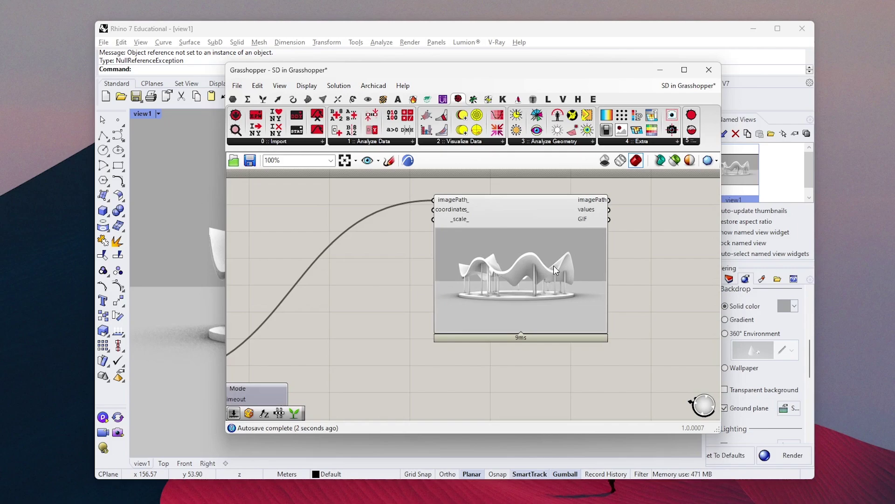
{"action": "right_click_drag", "start_coordinate": [553, 266], "coordinate": [544, 242]}
{"action": "scroll", "coordinate": [541, 217], "scroll_direction": "down", "scroll_amount": 2}
{"action": "left_click_drag", "start_coordinate": [534, 201], "coordinate": [533, 251]}
{"action": "scroll", "coordinate": [445, 299], "scroll_direction": "down", "scroll_amount": 1}
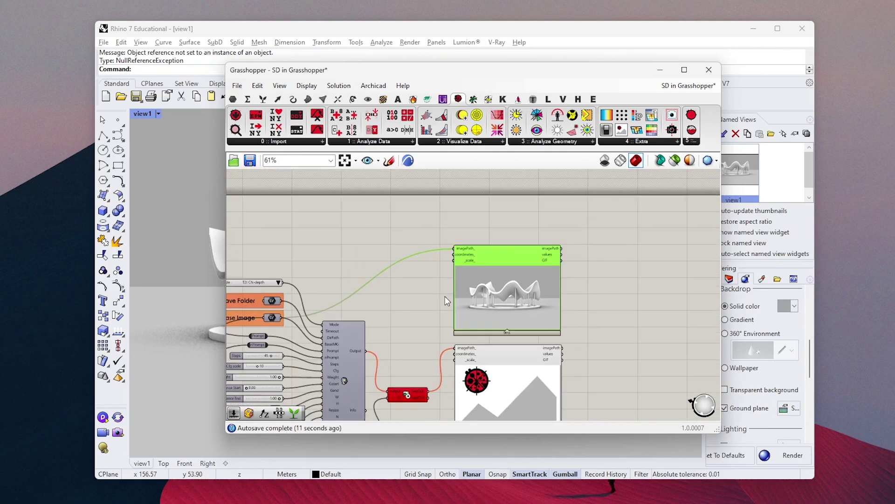
{"action": "left_click", "coordinate": [424, 312]}
{"action": "scroll", "coordinate": [424, 311], "scroll_direction": "down", "scroll_amount": 1}
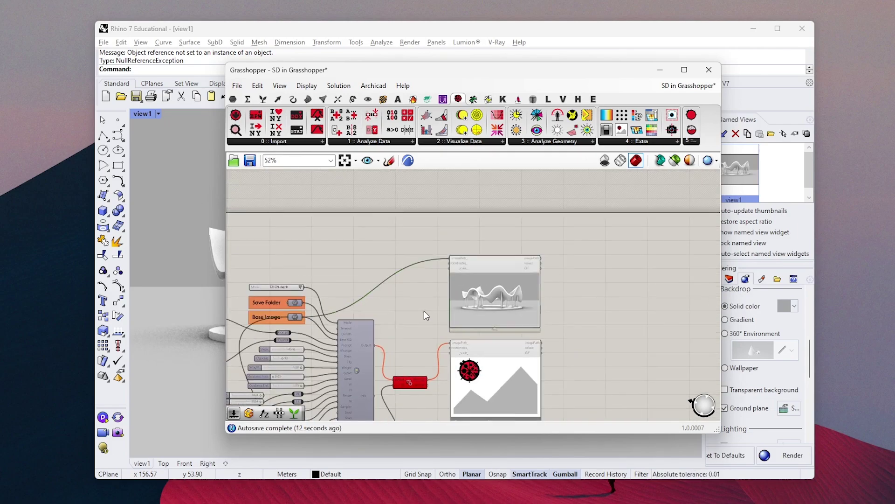
Trace the Base Image path through the image ratio group and examine how its size outputs feed the width and height
{"action": "right_click_drag", "start_coordinate": [424, 311], "coordinate": [483, 258]}
{"action": "right_click_drag", "start_coordinate": [368, 257], "coordinate": [395, 244]}
{"action": "scroll", "coordinate": [395, 244], "scroll_direction": "up", "scroll_amount": 4}
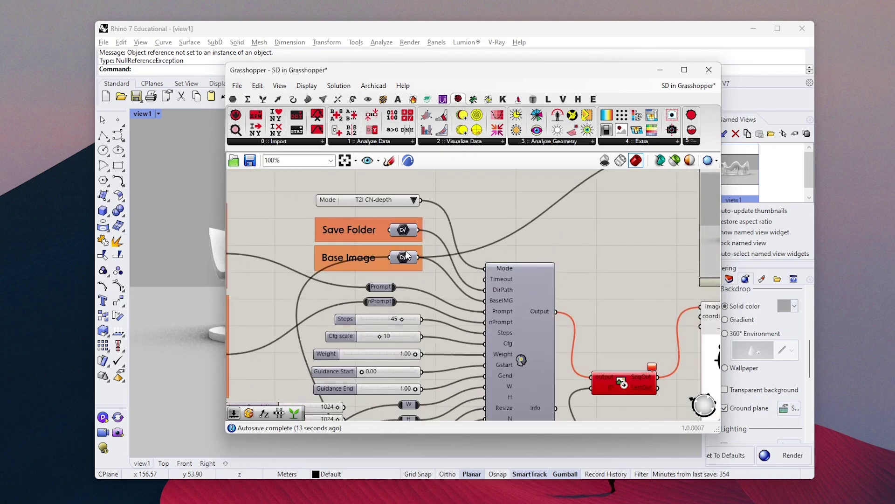
{"action": "left_click", "coordinate": [405, 257]}
{"action": "scroll", "coordinate": [405, 257], "scroll_direction": "down", "scroll_amount": 2}
{"action": "right_click_drag", "start_coordinate": [270, 342], "coordinate": [499, 252]}
{"action": "scroll", "coordinate": [499, 255], "scroll_direction": "up", "scroll_amount": 3}
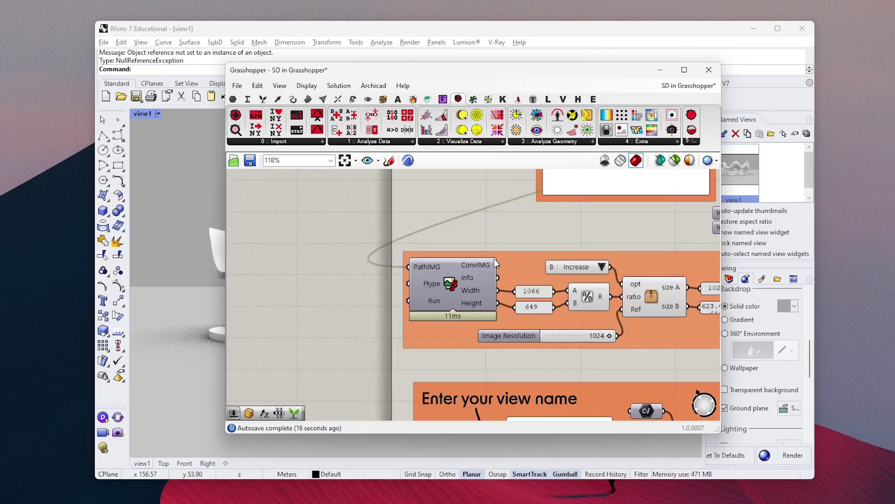
{"action": "right_click_drag", "start_coordinate": [576, 262], "coordinate": [465, 244]}
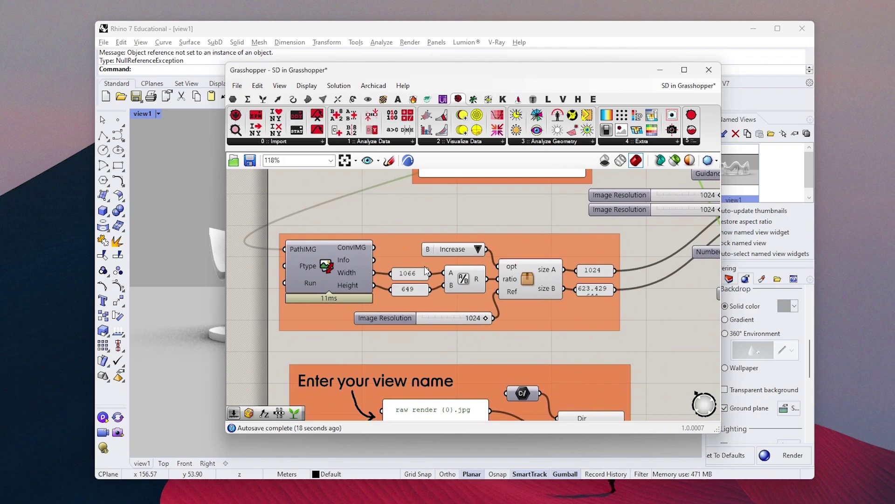
{"action": "right_click_drag", "start_coordinate": [316, 248], "coordinate": [306, 265]}
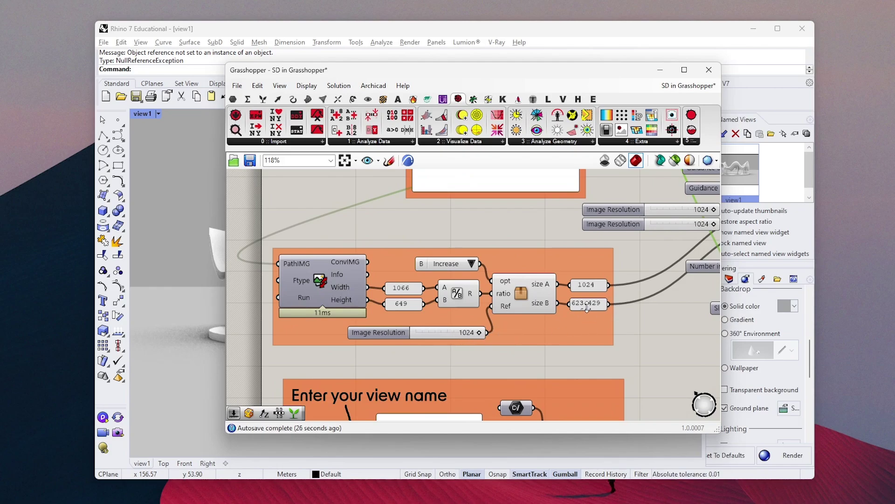
{"action": "scroll", "coordinate": [591, 309], "scroll_direction": "down", "scroll_amount": 2}
{"action": "right_click_drag", "start_coordinate": [621, 316], "coordinate": [453, 326]}
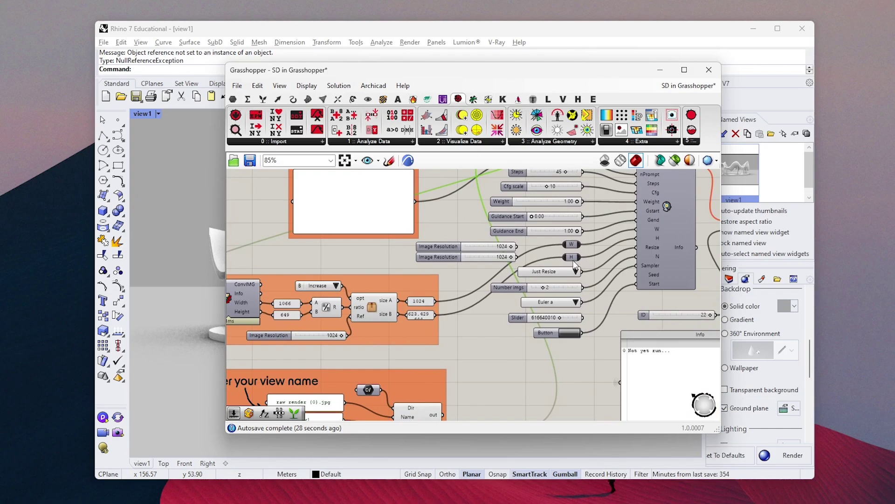
Choose T2I CN-depth as the generation mode
{"action": "scroll", "coordinate": [563, 270], "scroll_direction": "down", "scroll_amount": 2}
{"action": "right_click_drag", "start_coordinate": [562, 269], "coordinate": [513, 359]}
{"action": "scroll", "coordinate": [526, 194], "scroll_direction": "up", "scroll_amount": 4}
{"action": "left_click", "coordinate": [521, 244]}
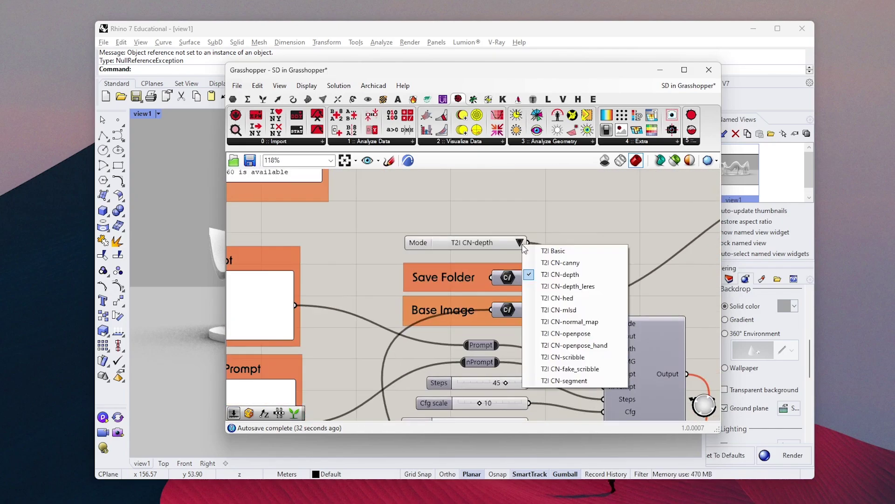
{"action": "left_click", "coordinate": [566, 278]}
Write a prompt for a RAW photo of an abstract organic shaped pavilion in a modern city center, rainy foggy day, mega city skyscrapers, hyperrealistic, global illumination
{"action": "scroll", "coordinate": [564, 279], "scroll_direction": "down", "scroll_amount": 3}
{"action": "right_click_drag", "start_coordinate": [444, 305], "coordinate": [466, 273]}
{"action": "scroll", "coordinate": [376, 265], "scroll_direction": "up", "scroll_amount": 1}
{"action": "double_click", "coordinate": [376, 265]}
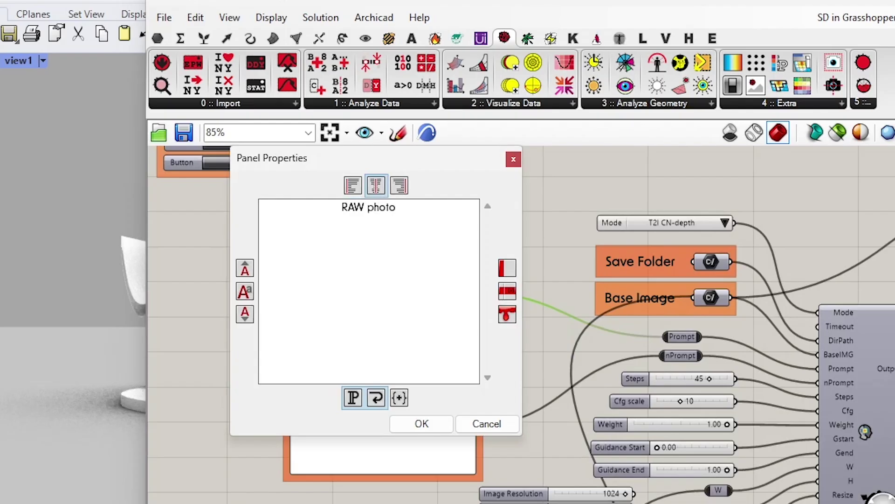
{"action": "type", "text": "RAW photo of"}
{"action": "type", "text": " an abstract organic shap"}
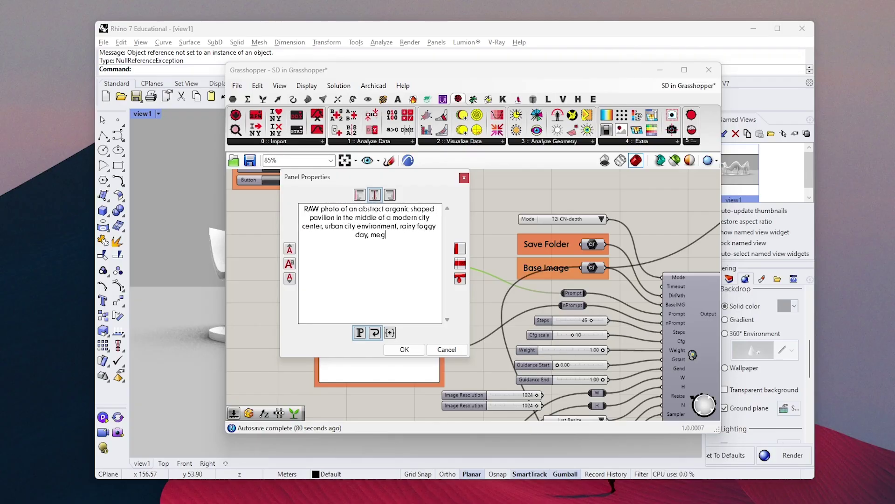
{"action": "type", "text": "al illumination"}
{"action": "left_click", "coordinate": [405, 349]}
{"action": "scroll", "coordinate": [385, 282], "scroll_direction": "up", "scroll_amount": 2}
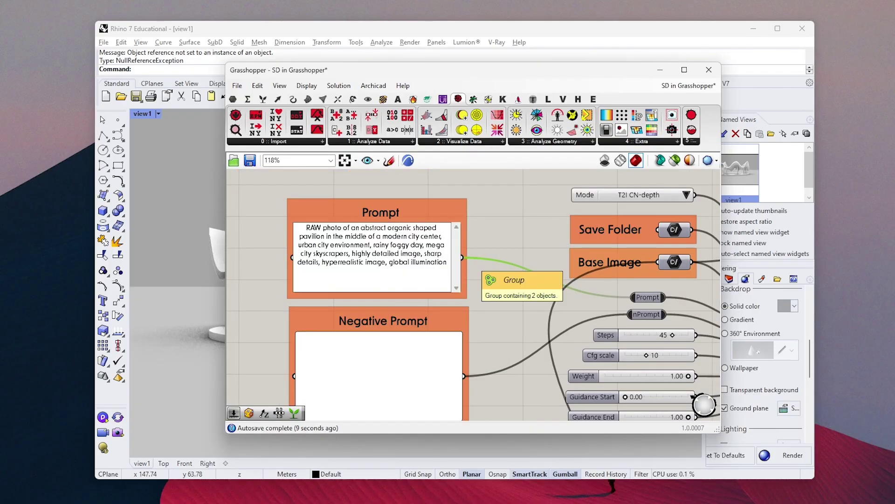
{"action": "left_click", "coordinate": [478, 269]}
Start generating the image from the captured pavilion view and the prompt
{"action": "right_click_drag", "start_coordinate": [645, 338], "coordinate": [432, 272]}
{"action": "scroll", "coordinate": [431, 272], "scroll_direction": "up", "scroll_amount": 1}
{"action": "scroll", "coordinate": [431, 272], "scroll_direction": "down", "scroll_amount": 1}
{"action": "right_click_drag", "start_coordinate": [448, 345], "coordinate": [419, 215]}
{"action": "left_click", "coordinate": [427, 370]}
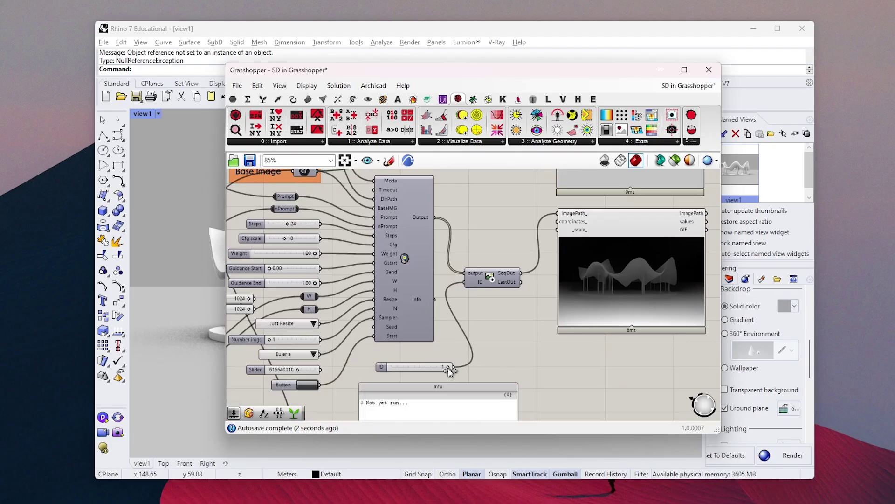
Set the output ID slider to 0 and inspect the generated pavilion image up close
{"action": "left_click_drag", "start_coordinate": [449, 367], "coordinate": [405, 371]}
{"action": "scroll", "coordinate": [510, 312], "scroll_direction": "up", "scroll_amount": 5}
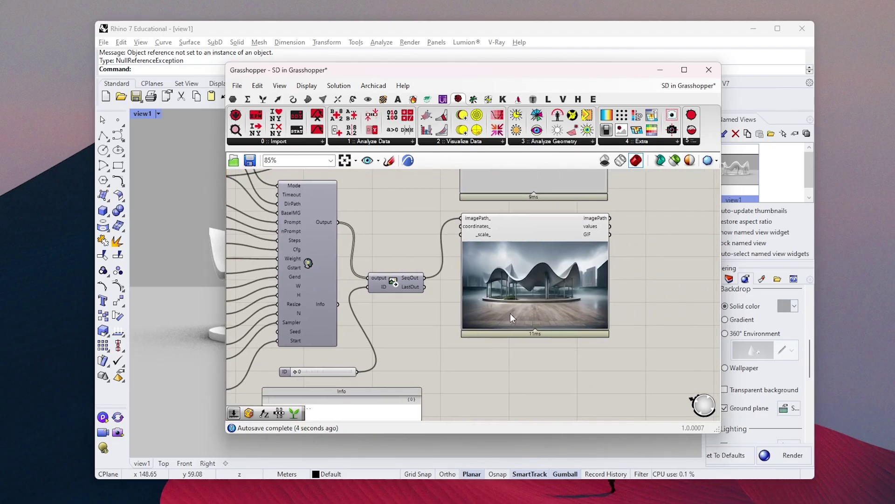
{"action": "right_click_drag", "start_coordinate": [522, 293], "coordinate": [508, 294]}
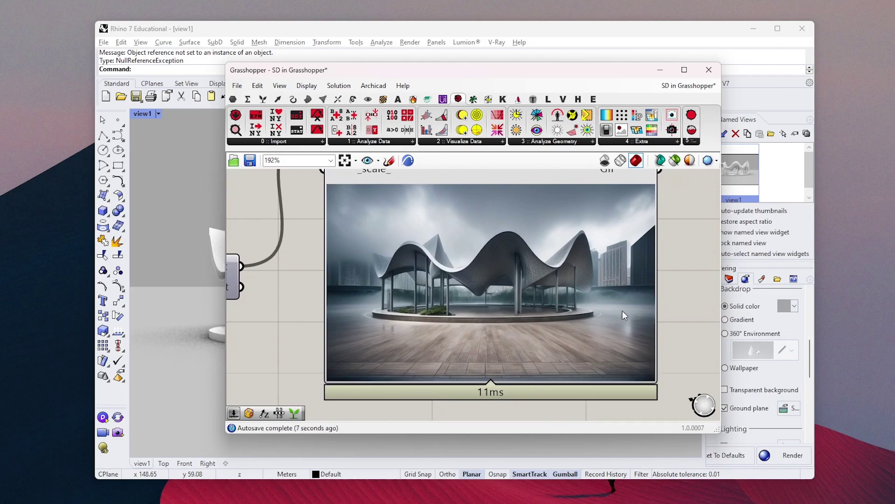
{"action": "right_click_drag", "start_coordinate": [668, 301], "coordinate": [670, 306]}
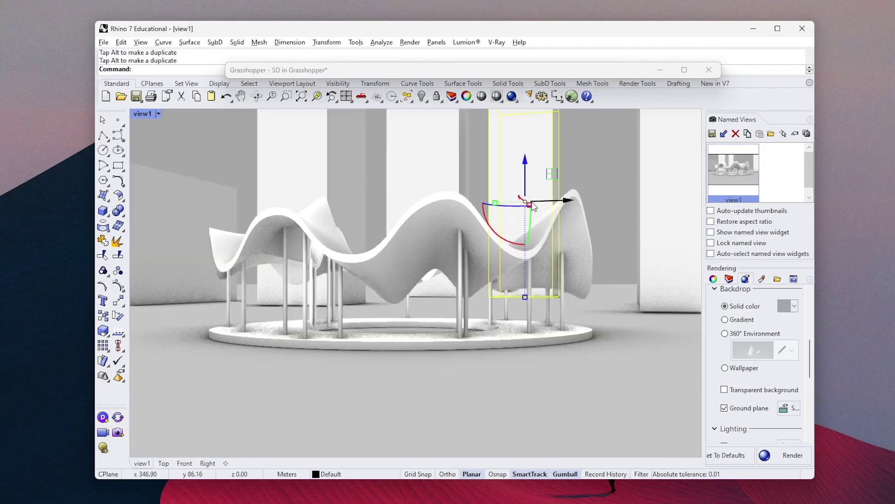
Move the selected building block sideways behind the pavilion in the Rhino viewport
{"action": "left_click_drag", "start_coordinate": [530, 204], "coordinate": [569, 201]}
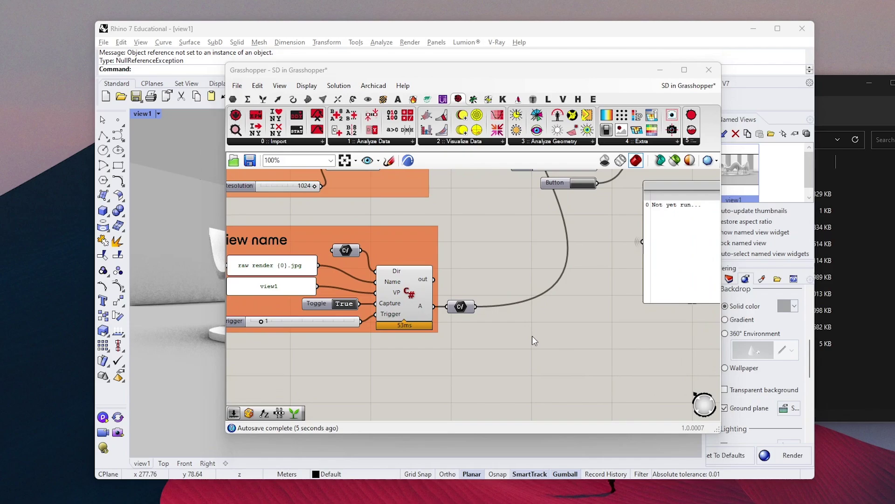
Add a panel beside the capture script's output path parameter, connect it to show the path, and widen it
{"action": "key", "text": "Return"}
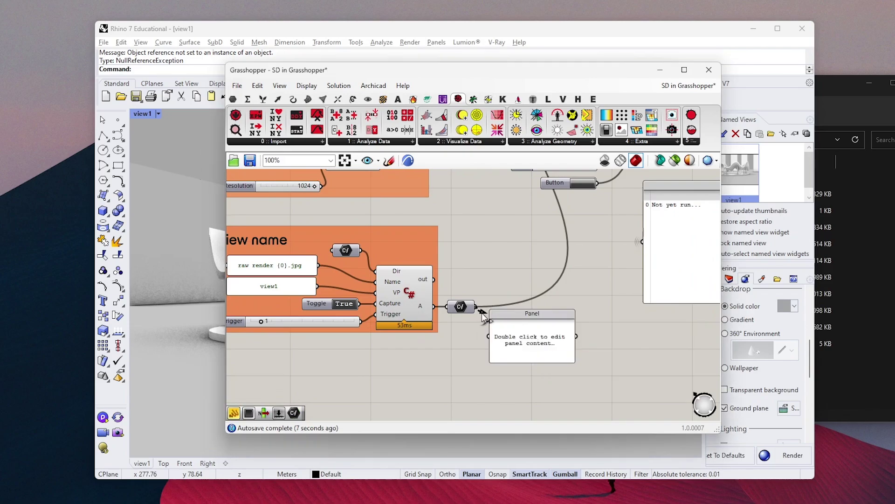
{"action": "left_click_drag", "start_coordinate": [484, 316], "coordinate": [635, 352]}
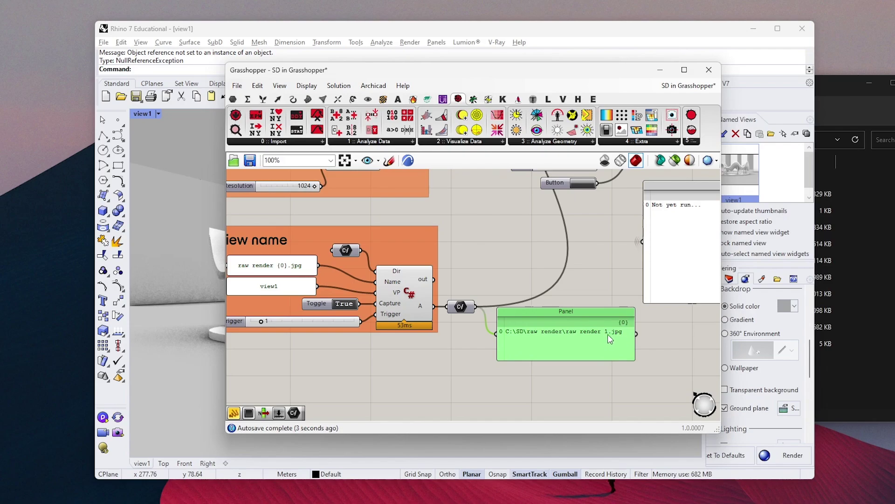
{"action": "right_click_drag", "start_coordinate": [608, 278], "coordinate": [597, 290]}
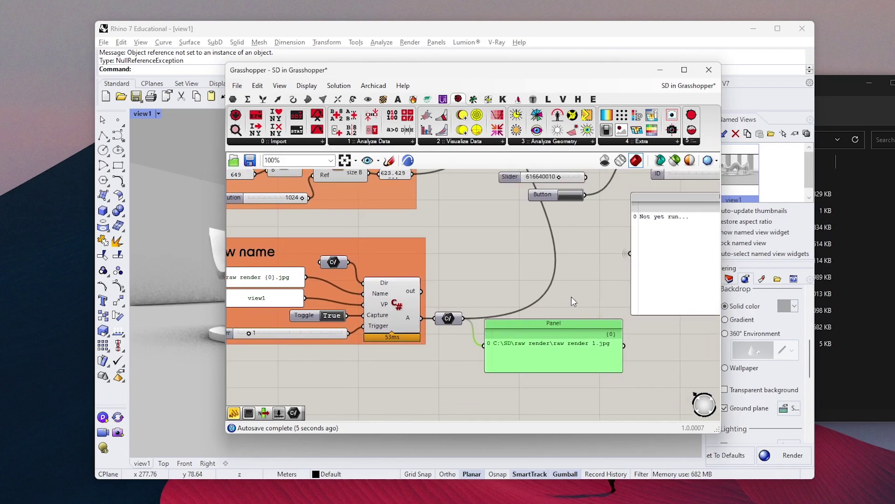
Review the recaptured base image, set the output ID slider to 4, and inspect the generated pavilion render up close
{"action": "scroll", "coordinate": [565, 351], "scroll_direction": "down", "scroll_amount": 5}
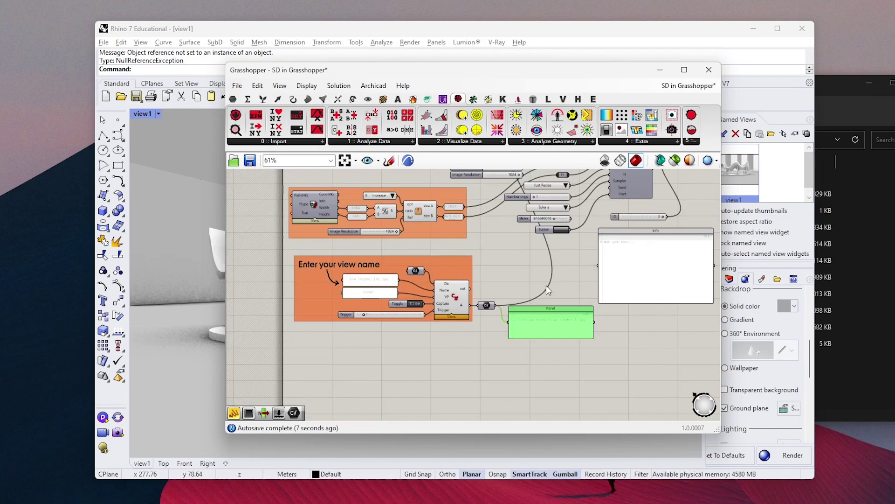
{"action": "scroll", "coordinate": [520, 227], "scroll_direction": "up", "scroll_amount": 2}
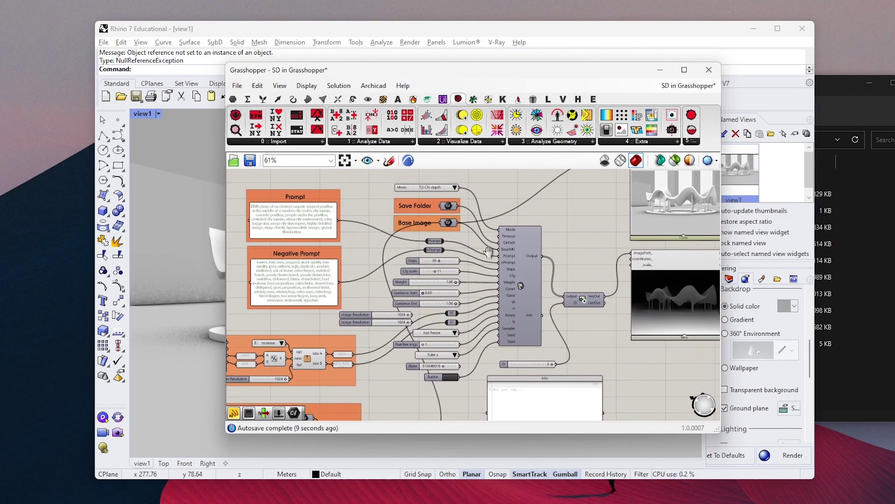
{"action": "scroll", "coordinate": [455, 393], "scroll_direction": "up", "scroll_amount": 2}
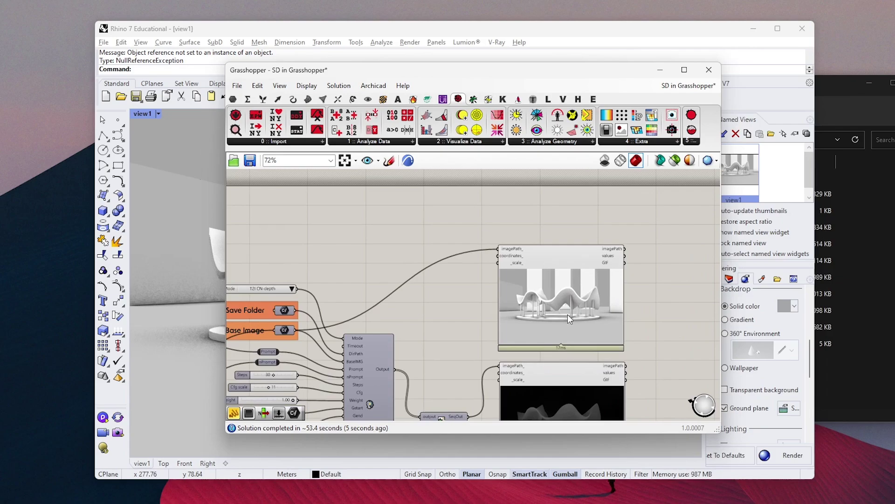
{"action": "right_click_drag", "start_coordinate": [567, 314], "coordinate": [529, 228]}
{"action": "right_click_drag", "start_coordinate": [301, 405], "coordinate": [371, 328]}
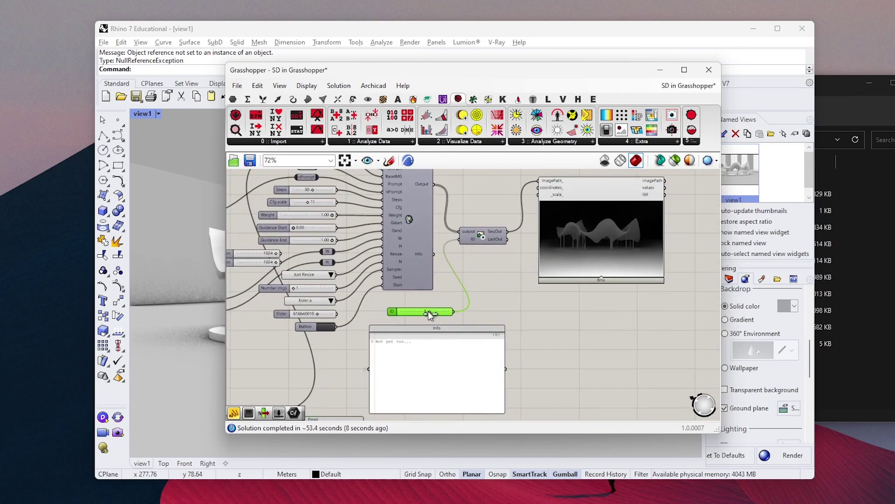
{"action": "left_click_drag", "start_coordinate": [429, 313], "coordinate": [438, 312]}
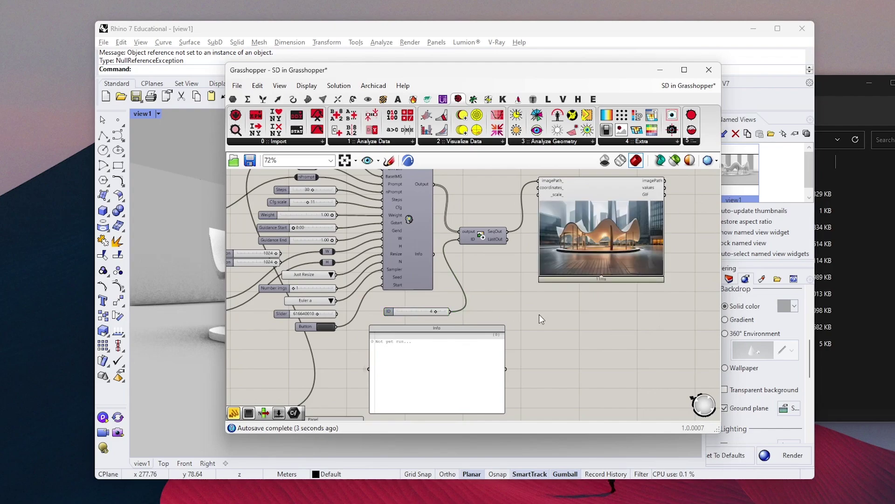
{"action": "scroll", "coordinate": [636, 270], "scroll_direction": "up", "scroll_amount": 5}
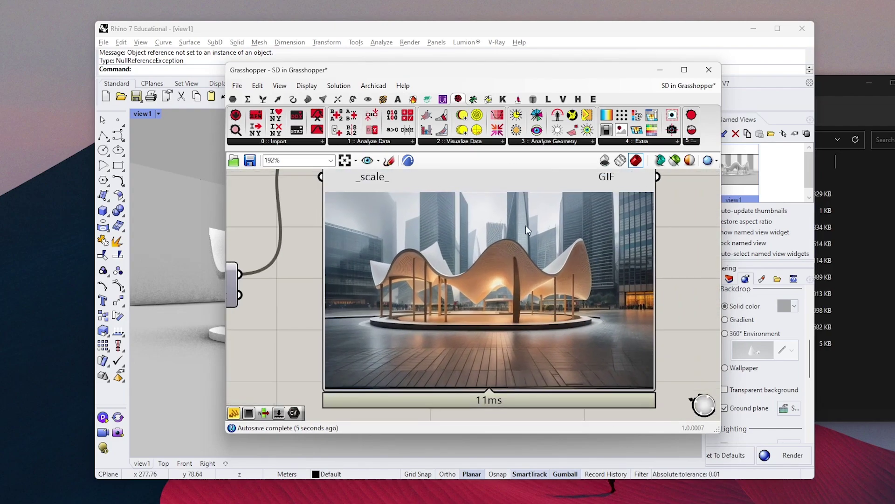
{"action": "scroll", "coordinate": [481, 318], "scroll_direction": "down", "scroll_amount": 1}
{"action": "scroll", "coordinate": [473, 317], "scroll_direction": "up", "scroll_amount": 2}
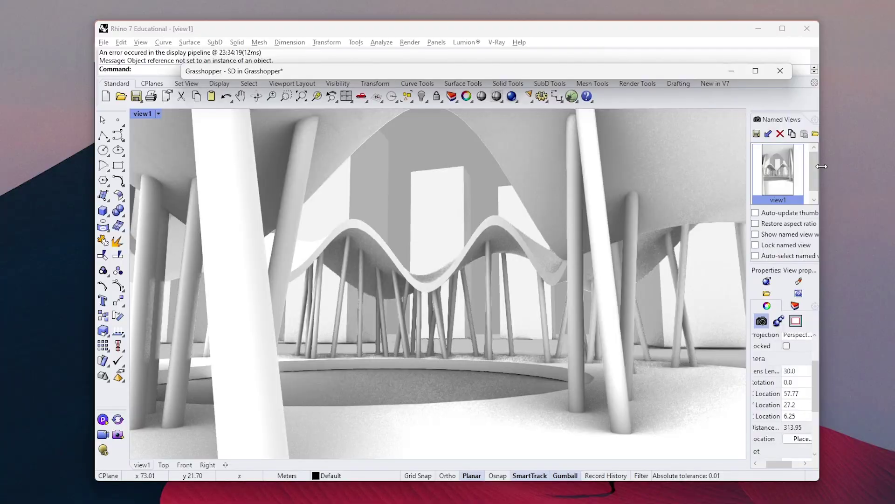
Narrow the Rhino window to a portrait viewport and save the interior view over the existing named view "view1"
{"action": "left_click_drag", "start_coordinate": [822, 166], "coordinate": [391, 260]}
{"action": "left_click", "coordinate": [327, 144]}
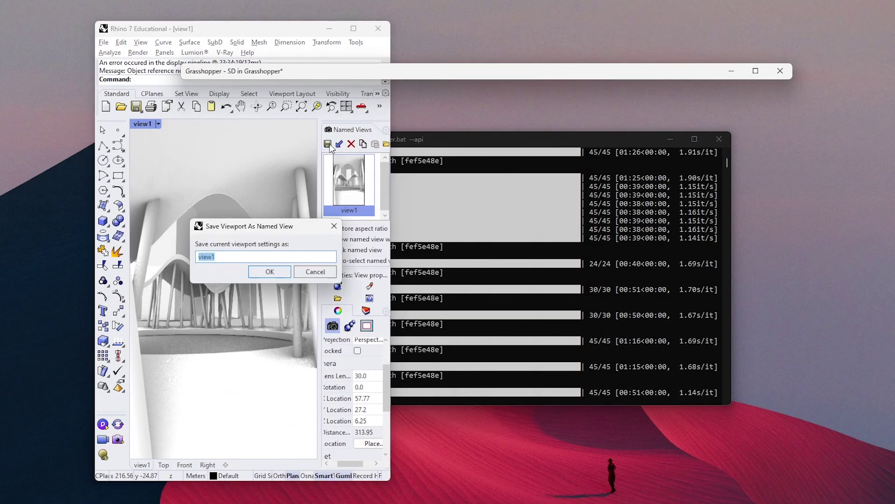
{"action": "key", "text": "Return"}
{"action": "left_click", "coordinate": [302, 281]}
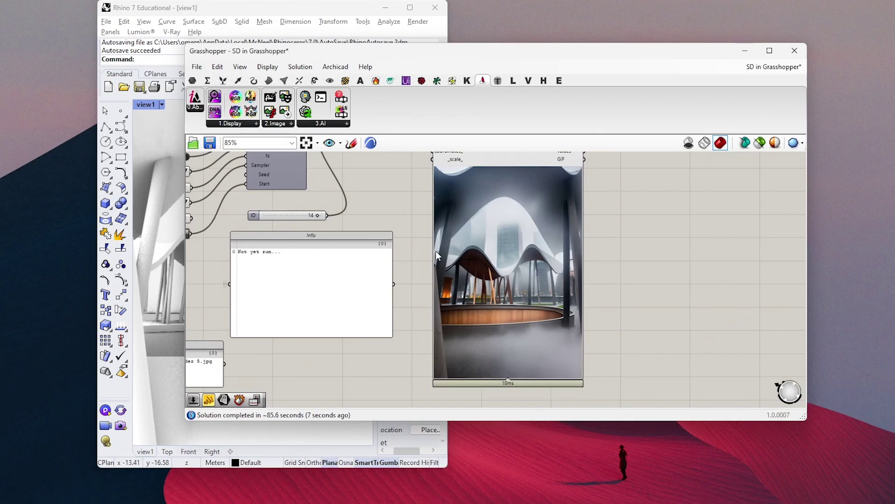
Inspect the details of the generated portrait image of the pavilion interior
{"action": "scroll", "coordinate": [435, 250], "scroll_direction": "up", "scroll_amount": 5}
{"action": "scroll", "coordinate": [386, 270], "scroll_direction": "down", "scroll_amount": 6}
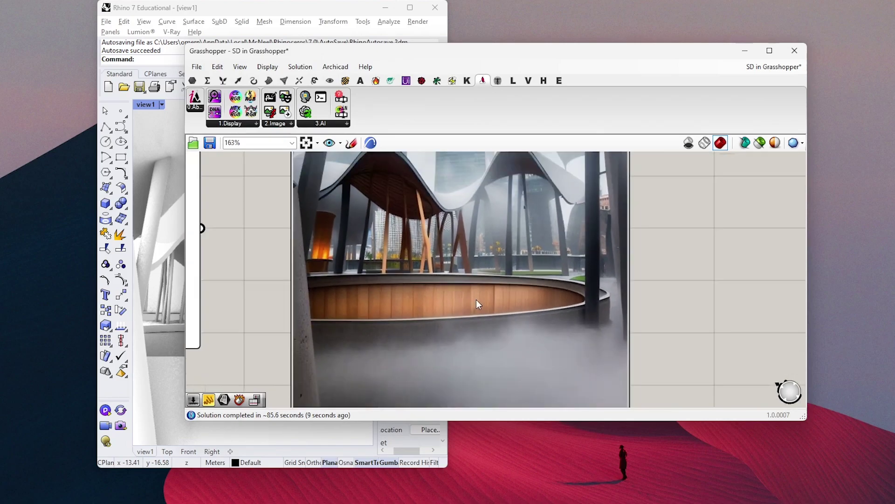